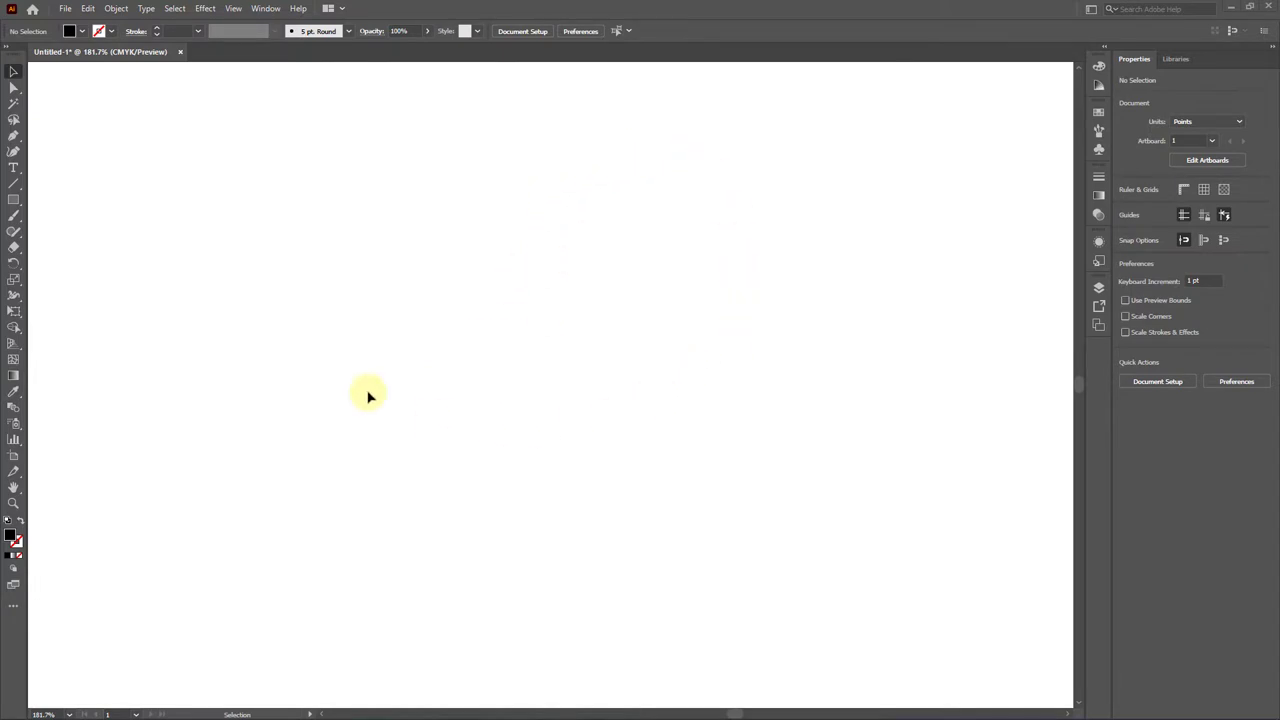
# - Add a point-text line reading 'MY TEXT BRUSH FOR CHANNEL' in Myriad Pro to the artboard
pyautogui.click(13, 170)
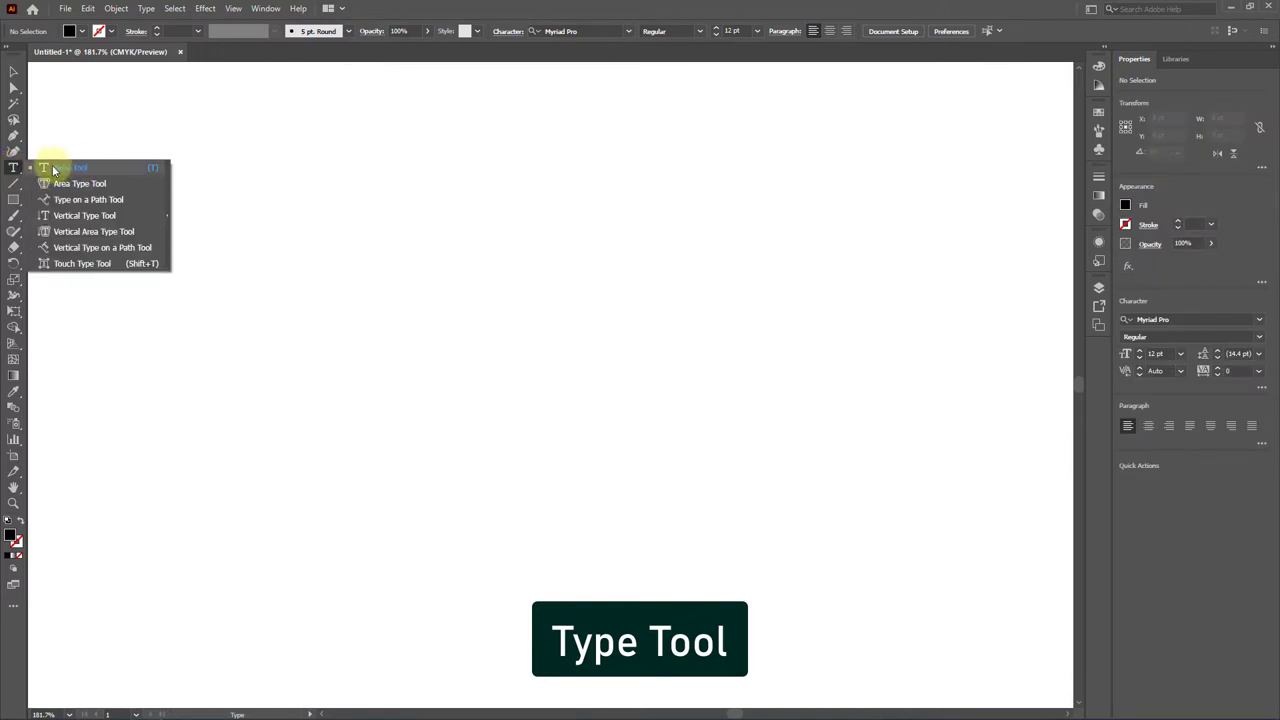
pyautogui.click(73, 172)
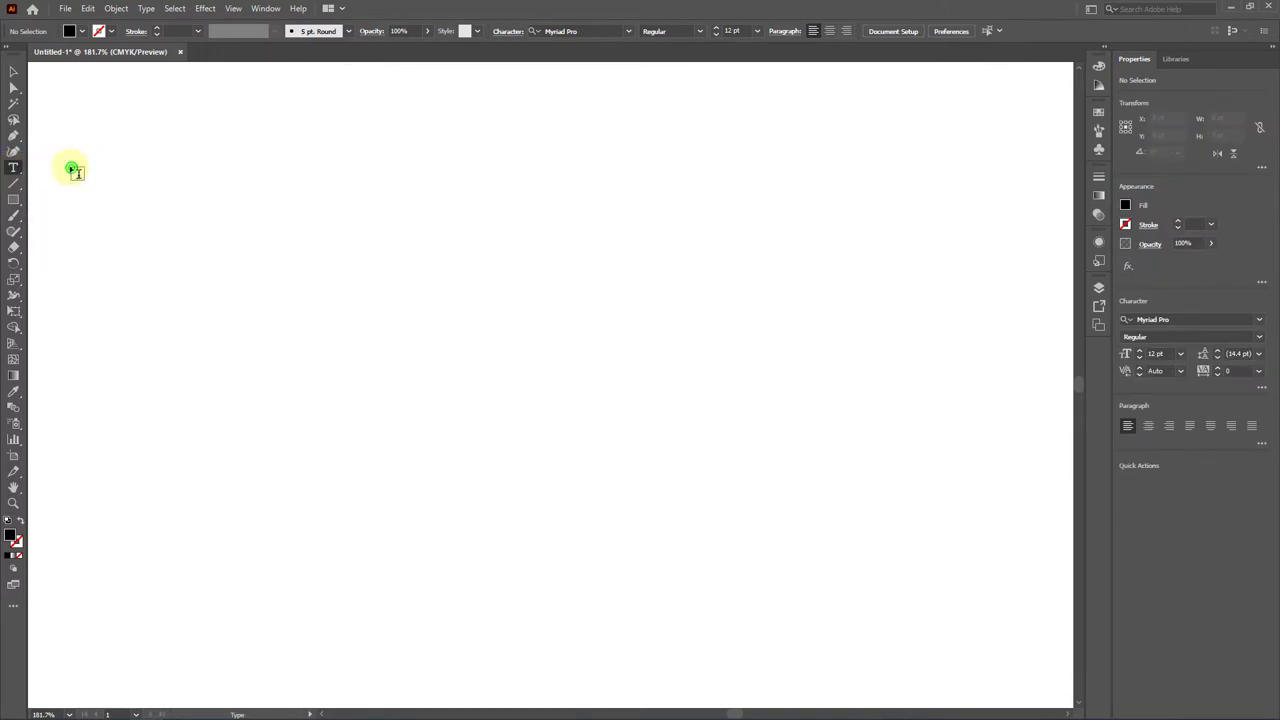
pyautogui.click(270, 327)
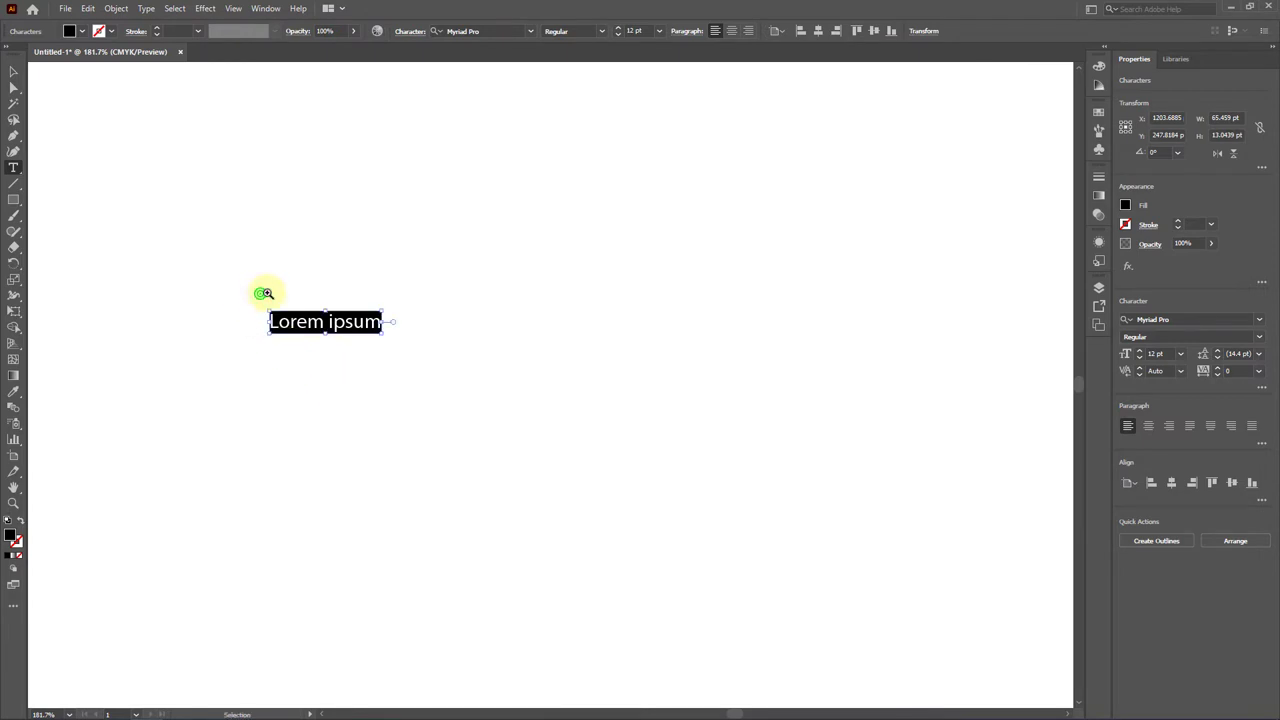
pyautogui.keyDown('ctrl'); pyautogui.click(260, 292); pyautogui.keyUp('ctrl')
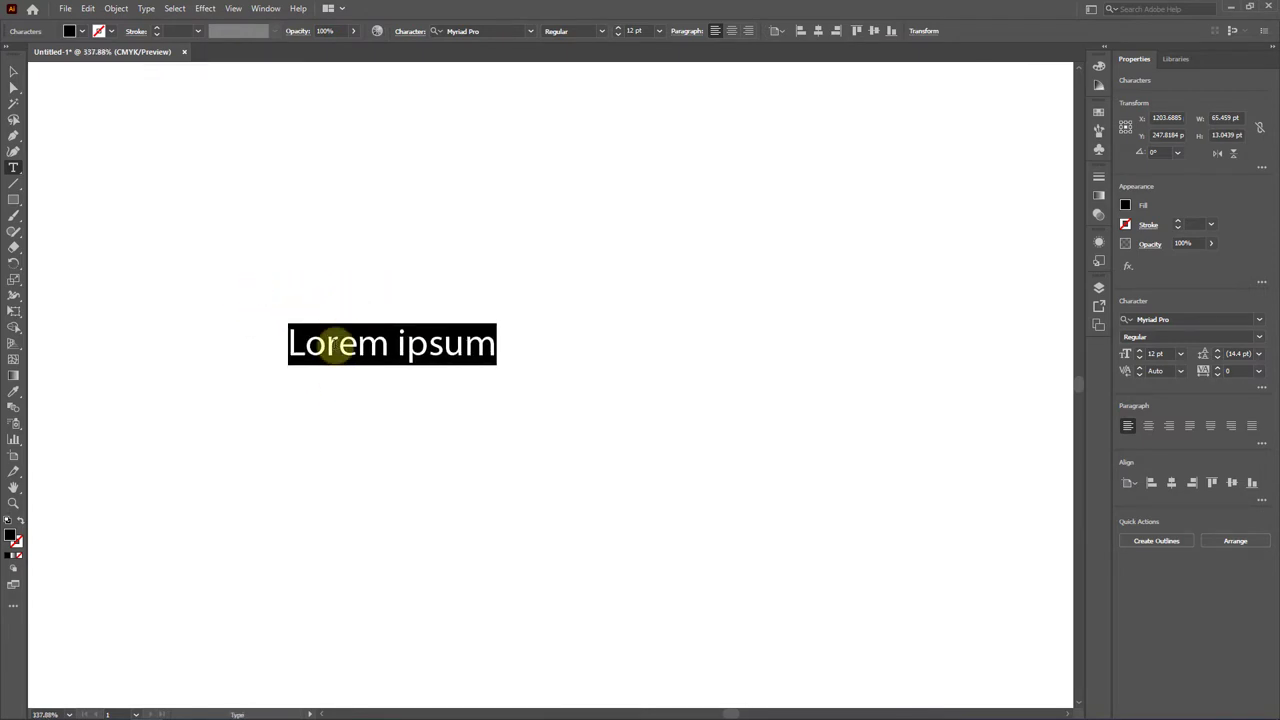
pyautogui.write('MY TEXT BRUSH FOR CHANNEL')
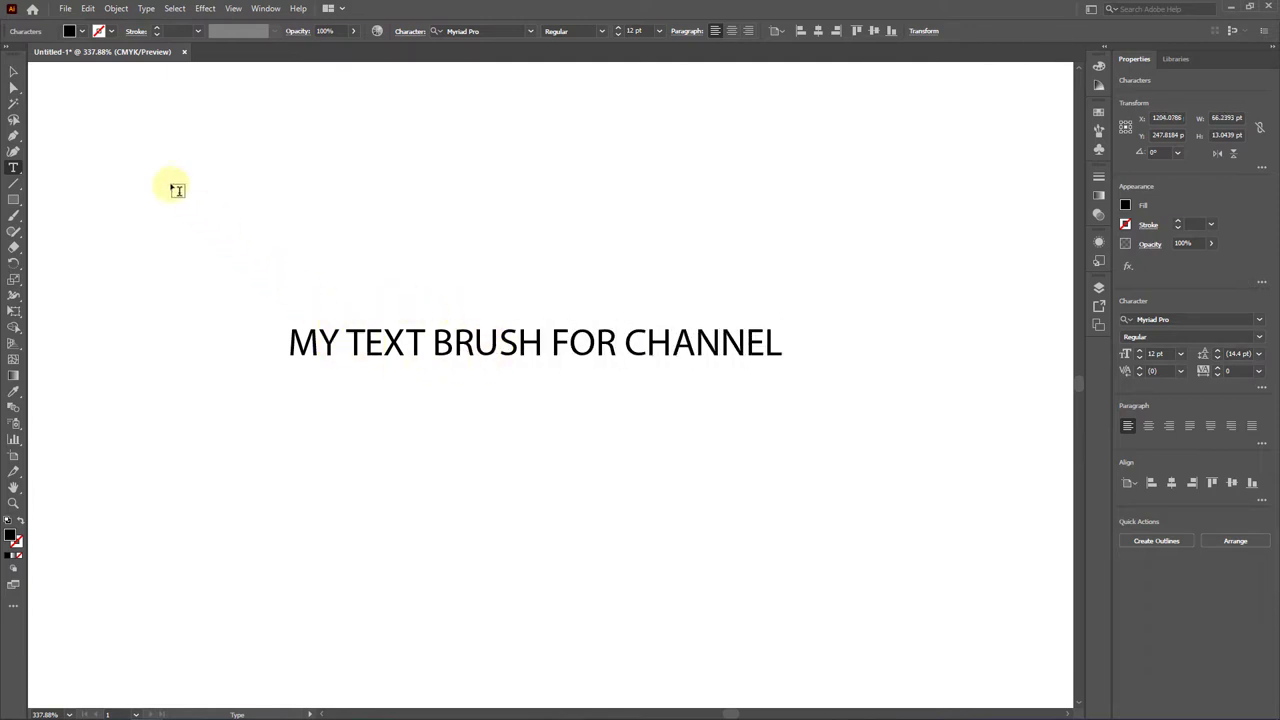
# - Set the text's font to Arial Black and move it further left on the artboard
pyautogui.click(10, 72)
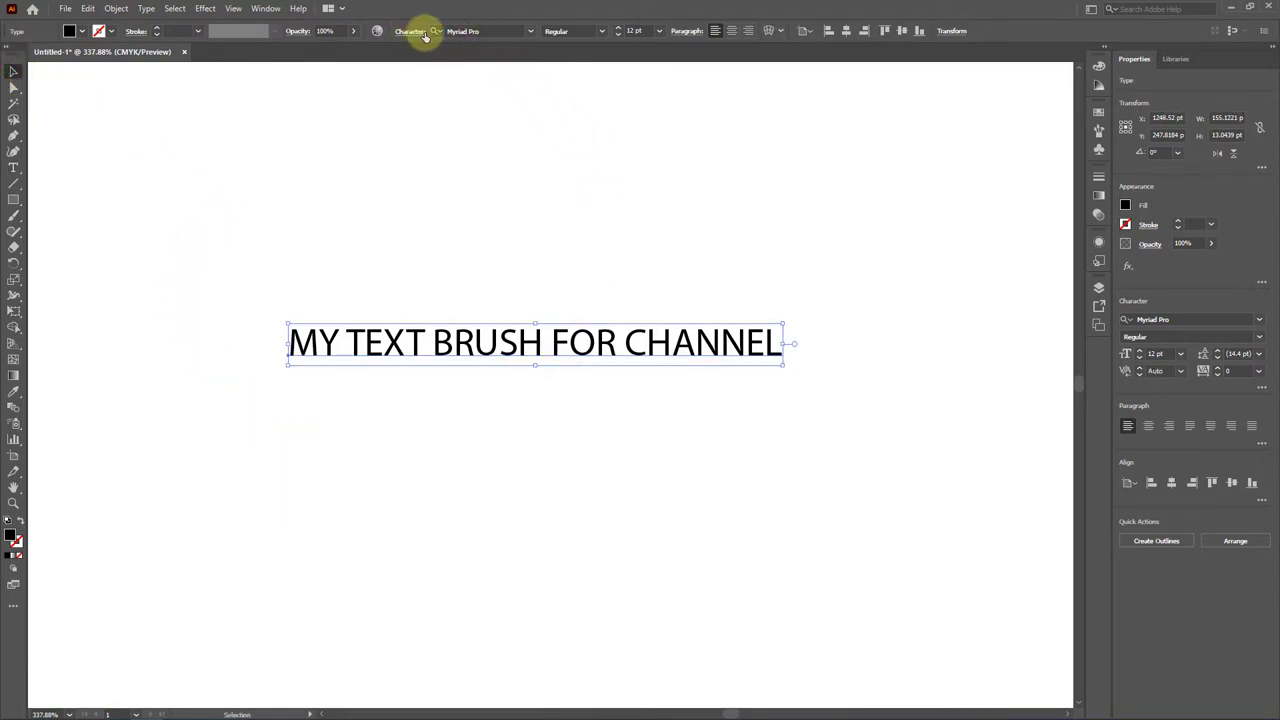
pyautogui.click(502, 31)
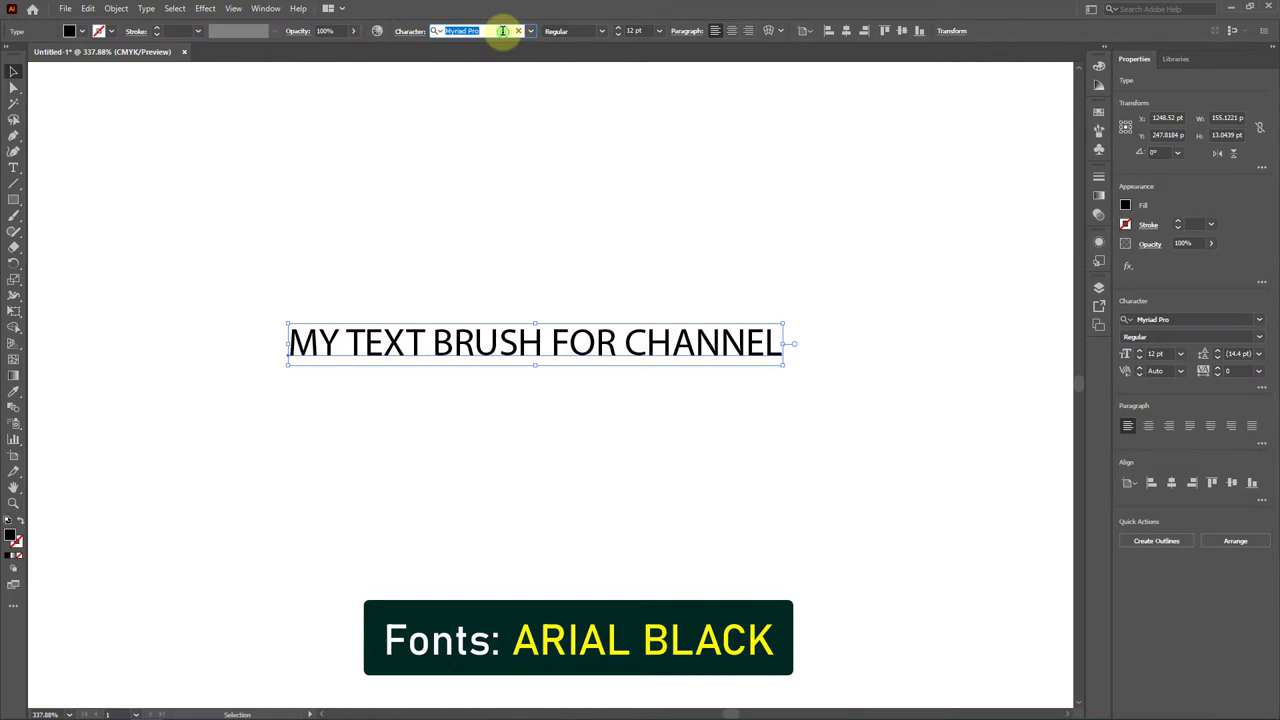
pyautogui.write('ARIAL')
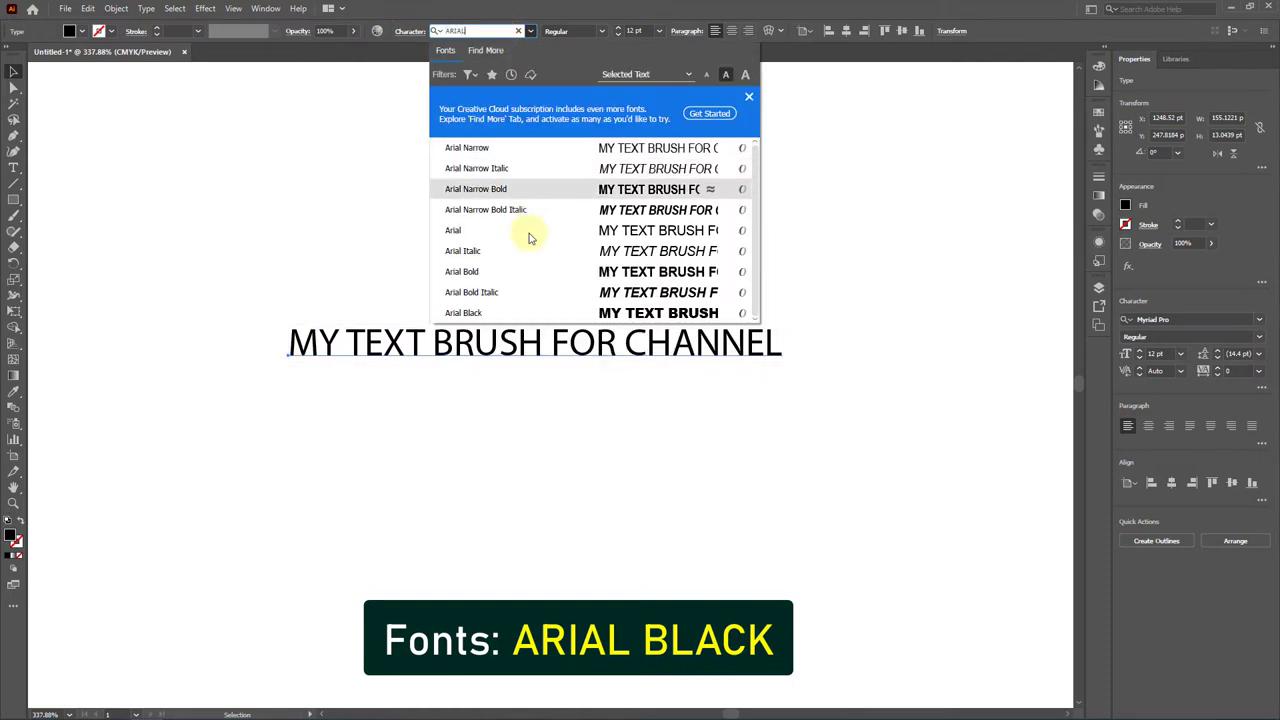
pyautogui.click(474, 313)
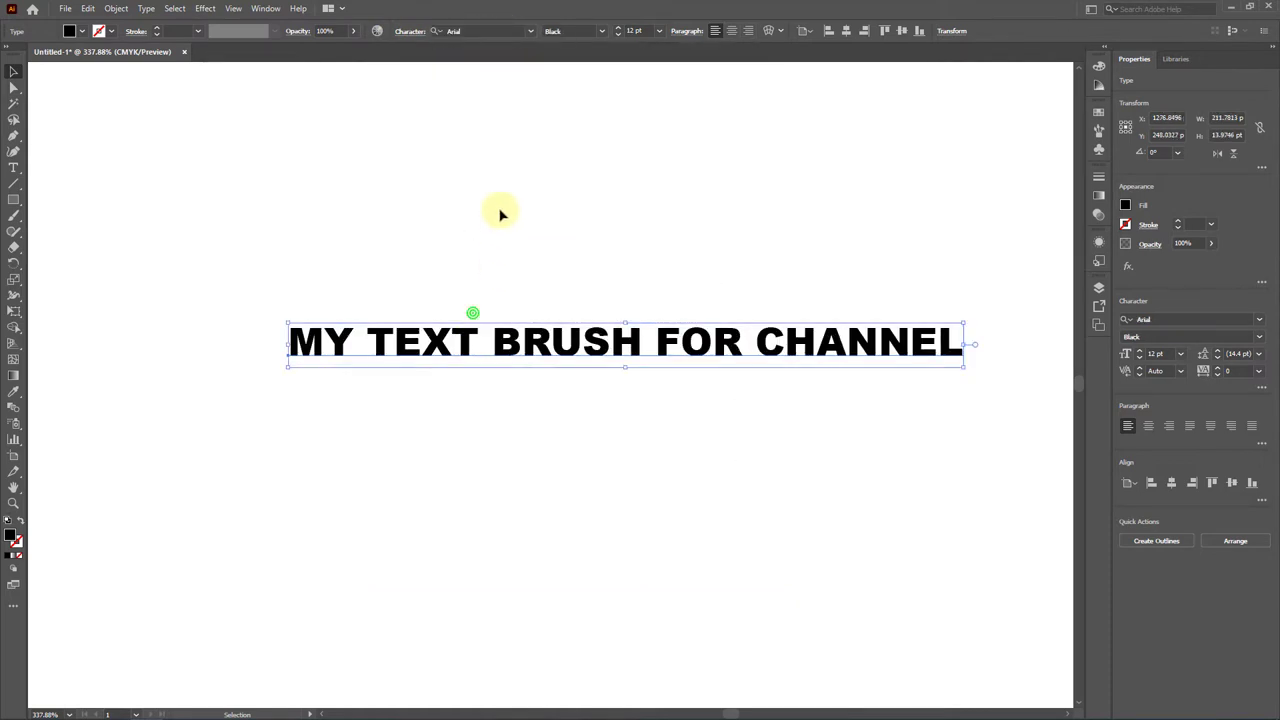
pyautogui.moveTo(558, 352); pyautogui.dragTo(436, 332)
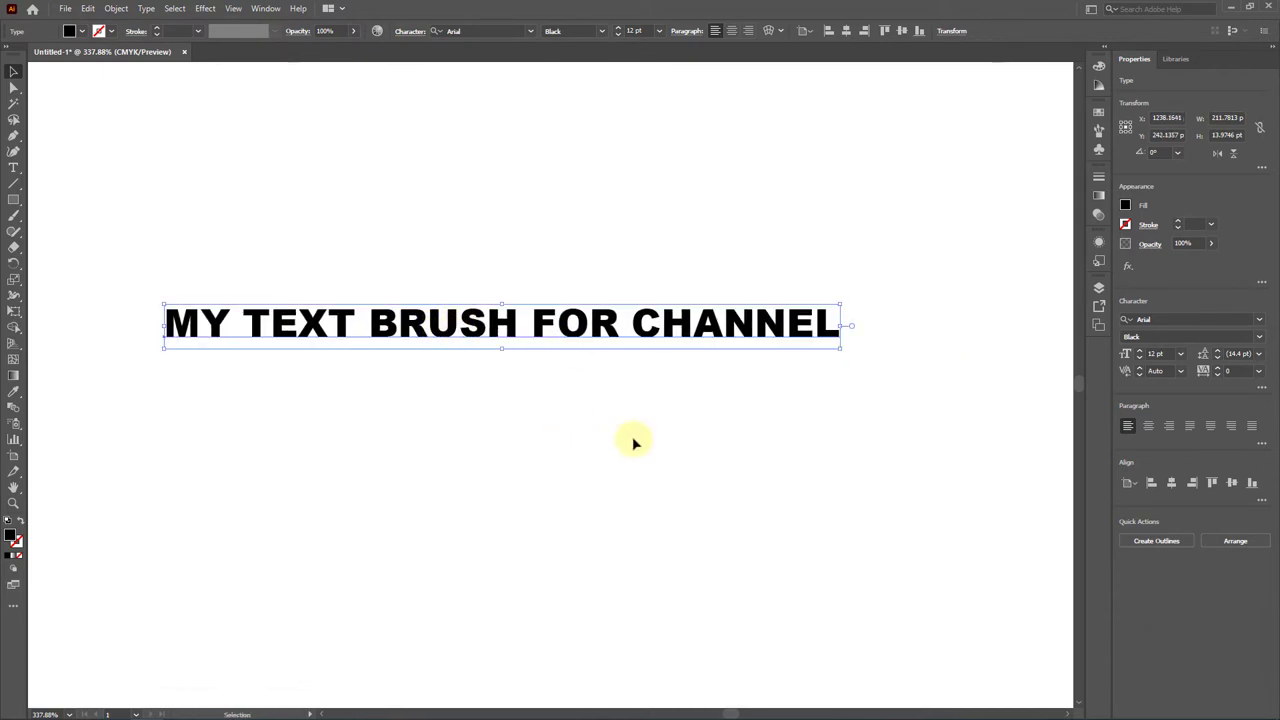
# - Convert the text to outlines with Type > Create Outlines
pyautogui.click(147, 8)
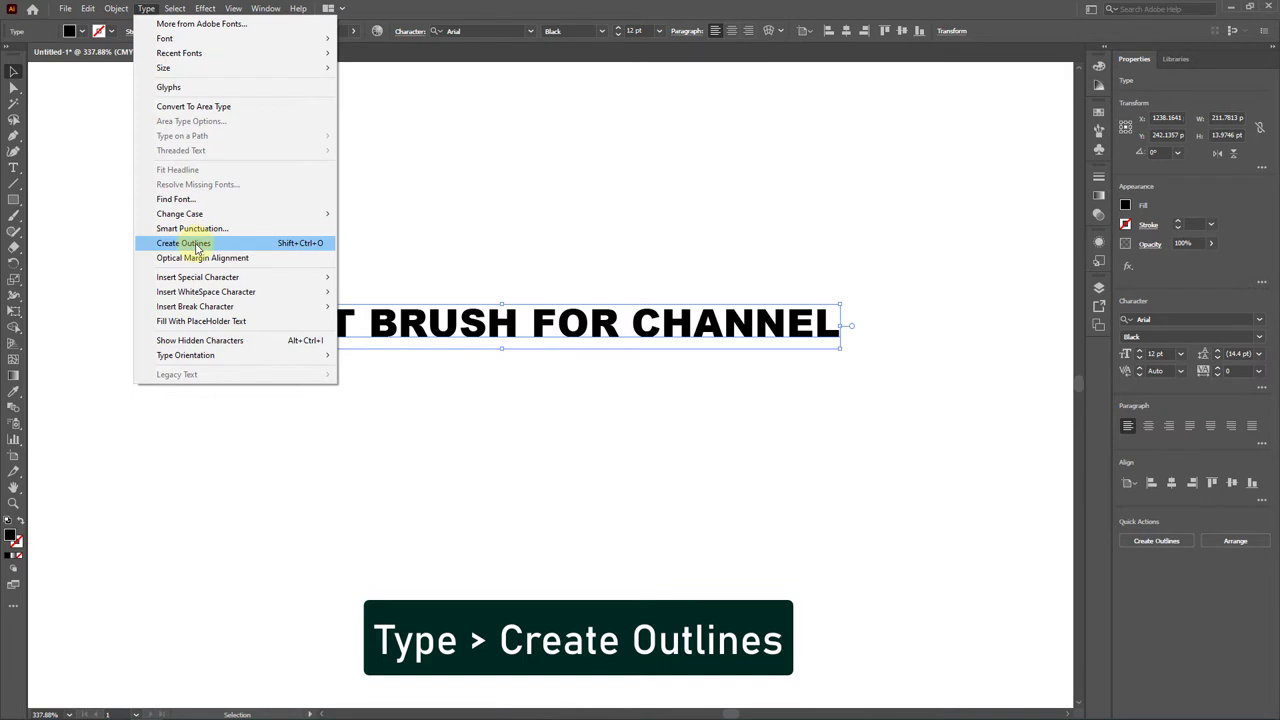
pyautogui.click(197, 246)
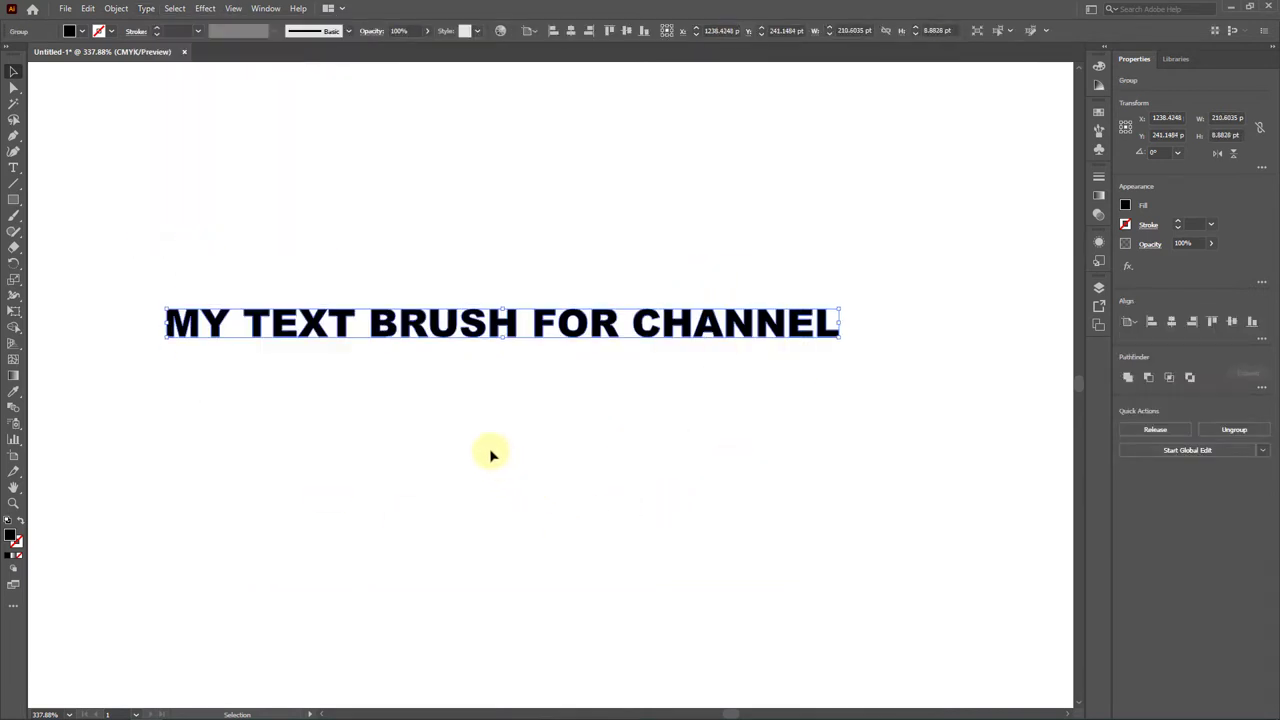
pyautogui.click(265, 8)
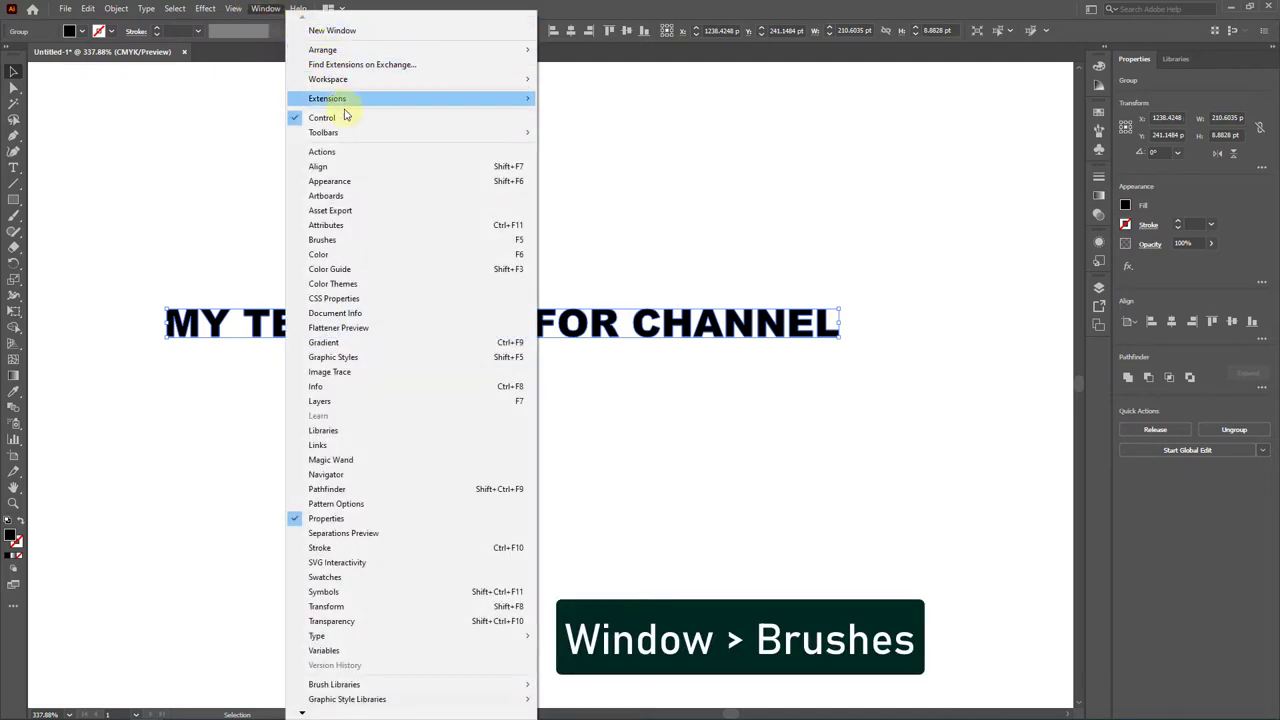
# - Open and enlarge the Brushes panel, then drag the outlined text toward it
pyautogui.click(322, 244)
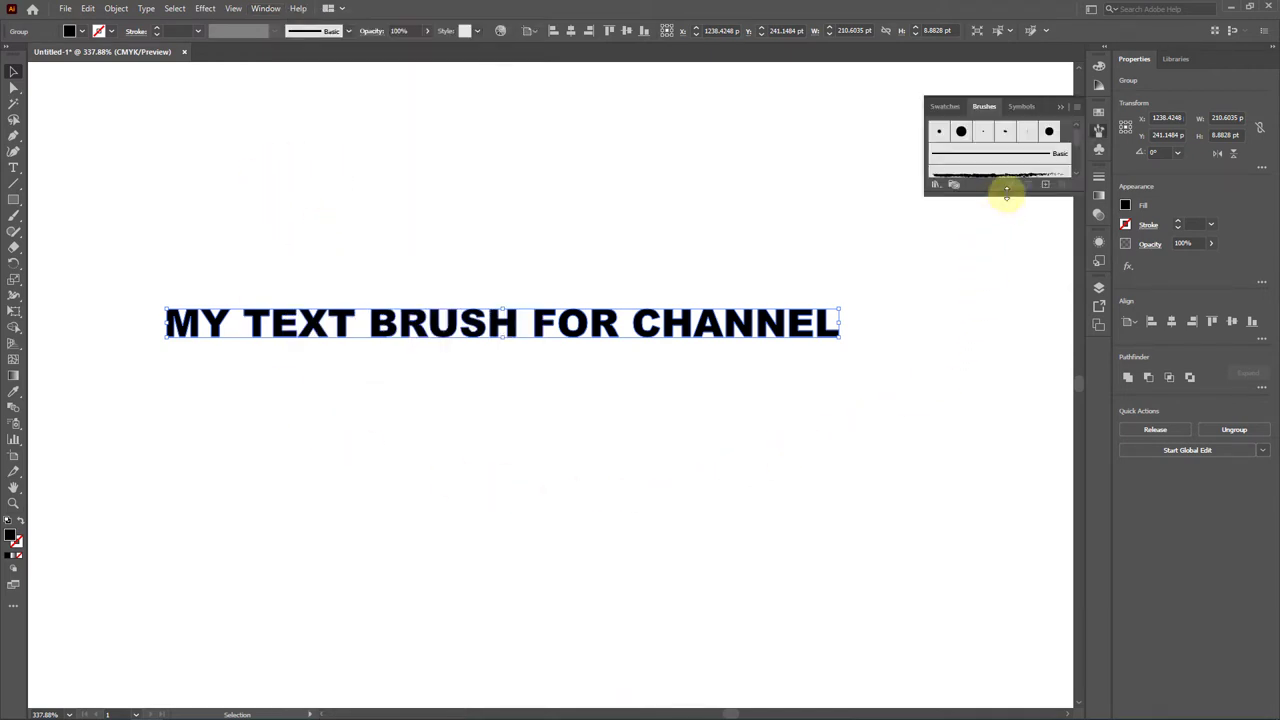
pyautogui.moveTo(1006, 192); pyautogui.dragTo(1009, 470)
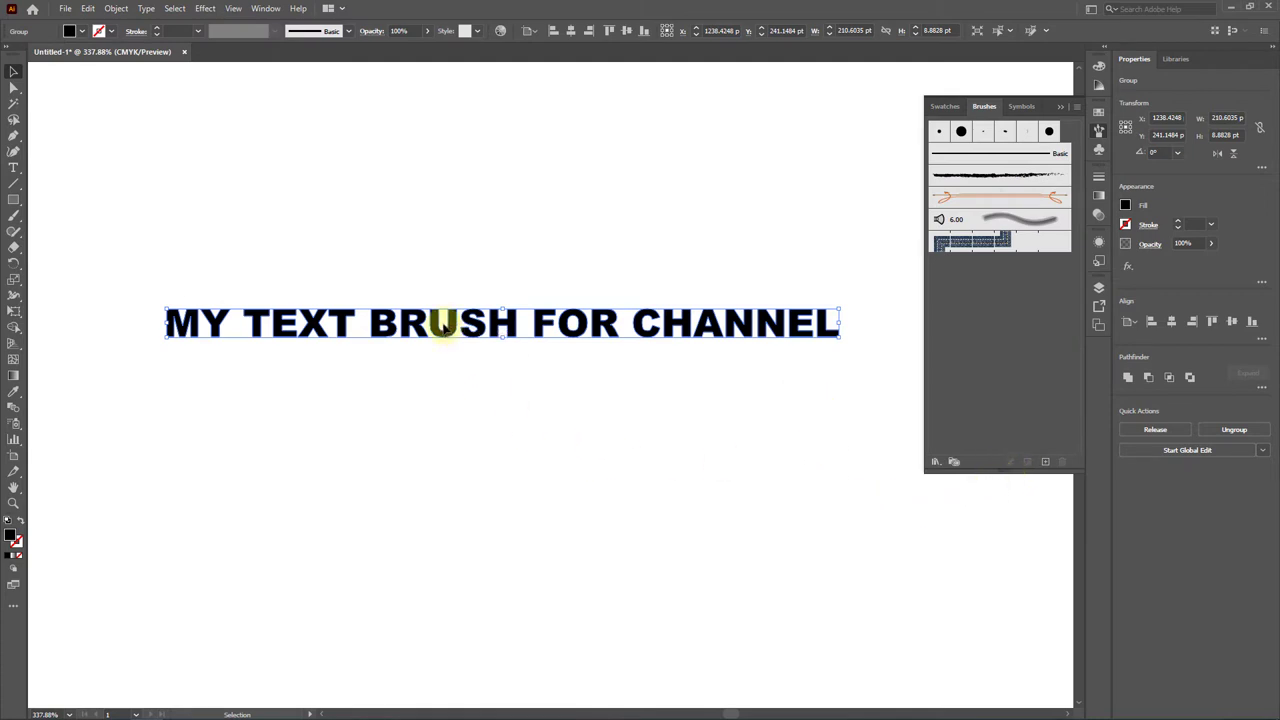
pyautogui.moveTo(444, 323)
pyautogui.mouseDown()
pyautogui.moveTo(417, 305)
pyautogui.moveTo(471, 340)
pyautogui.moveTo(969, 316)
pyautogui.mouseUp()
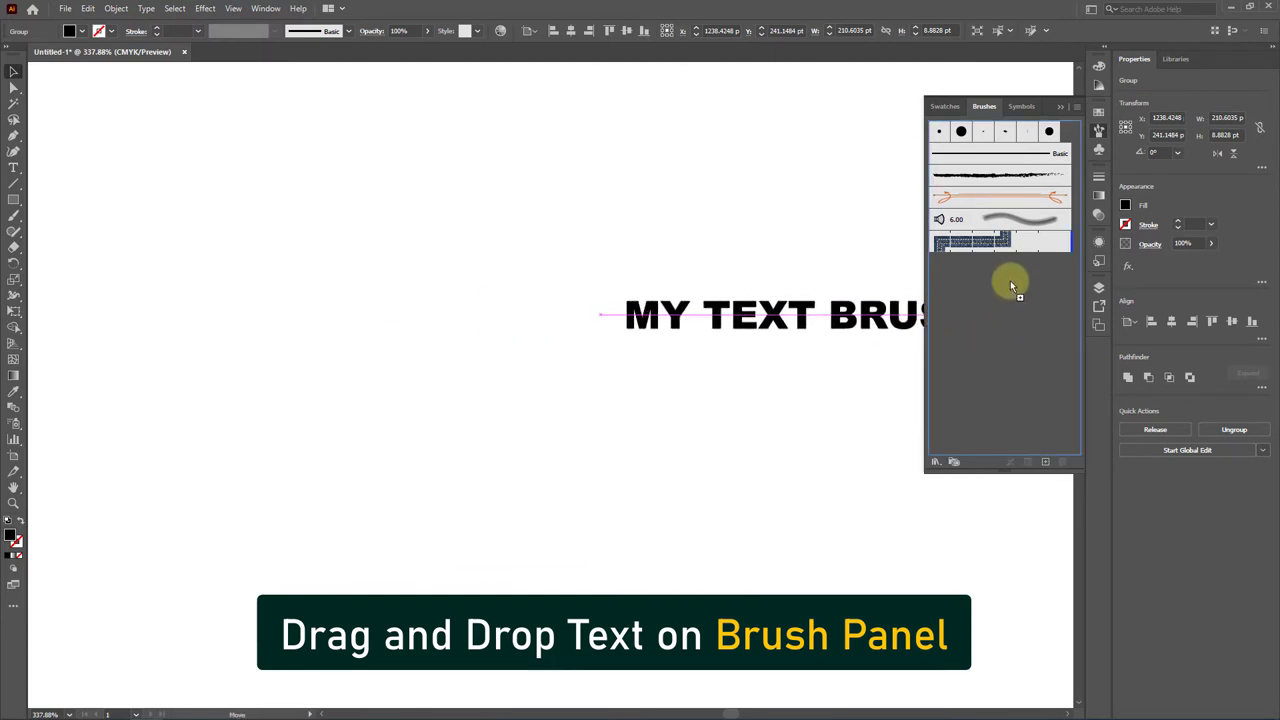
# - Save the outlined text as a new Art Brush set to Stretch Between Guides
pyautogui.moveTo(1010, 285); pyautogui.dragTo(1010, 285)
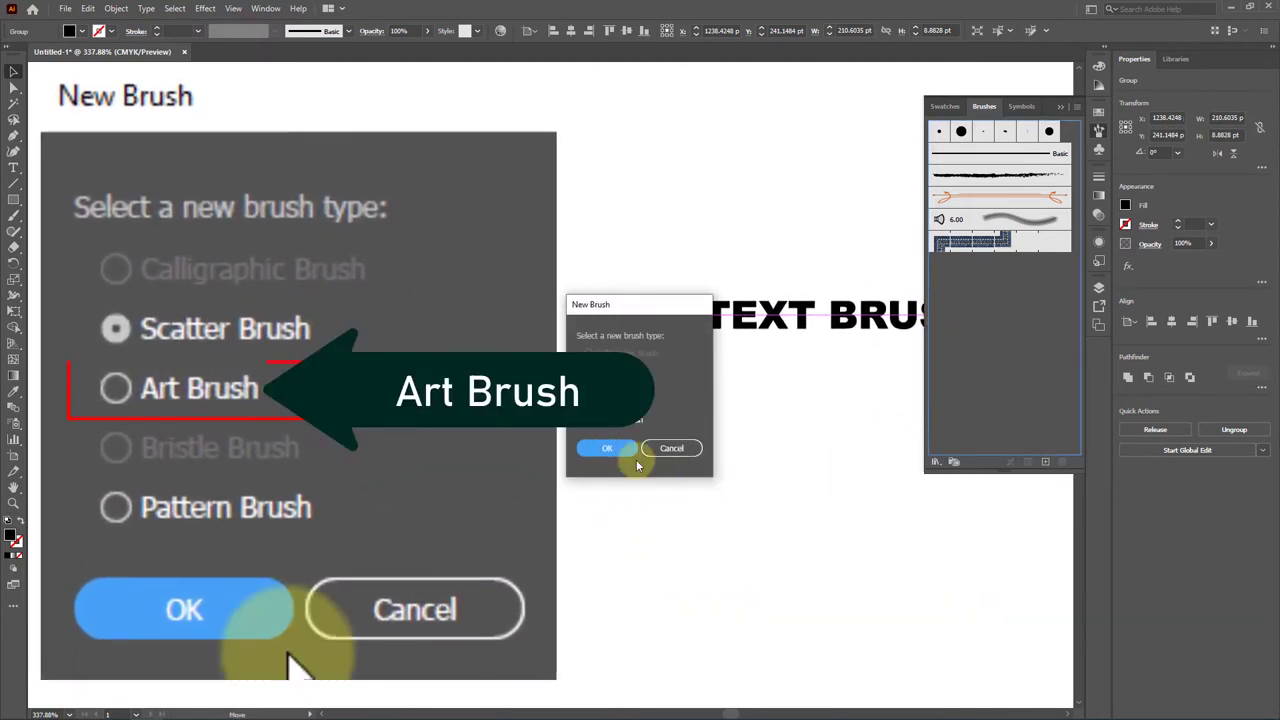
pyautogui.click(611, 386)
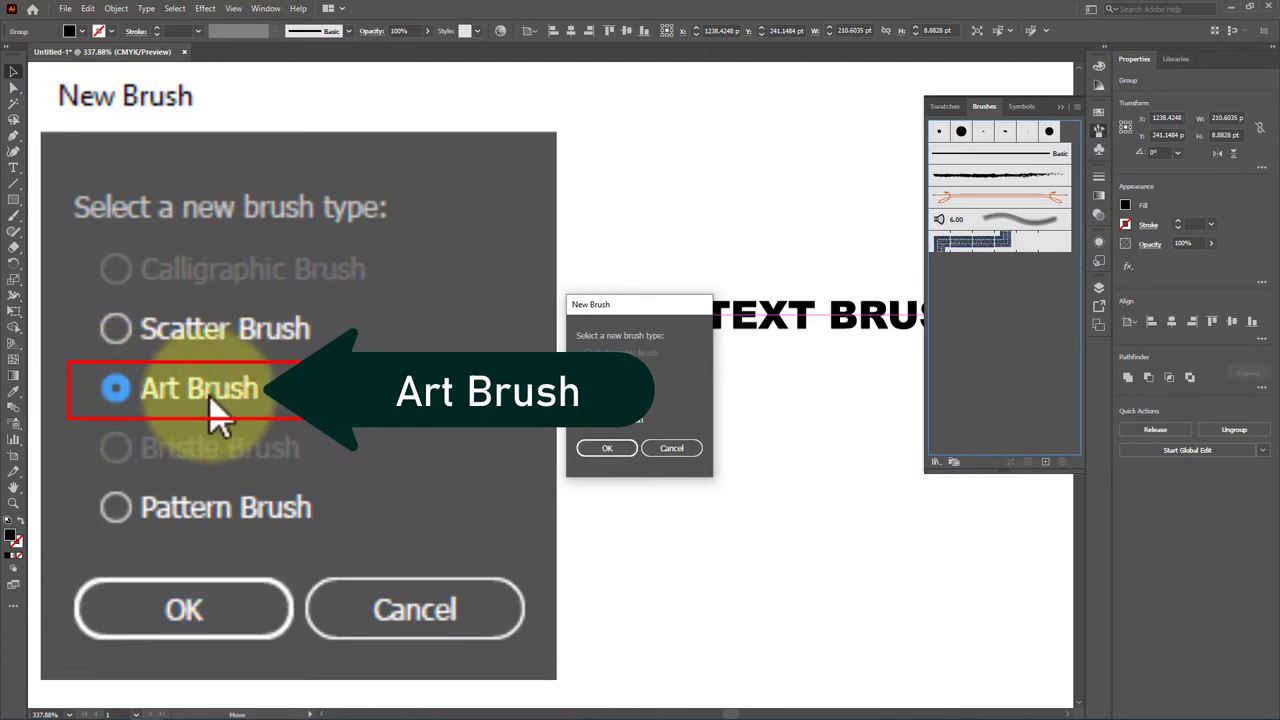
pyautogui.click(607, 449)
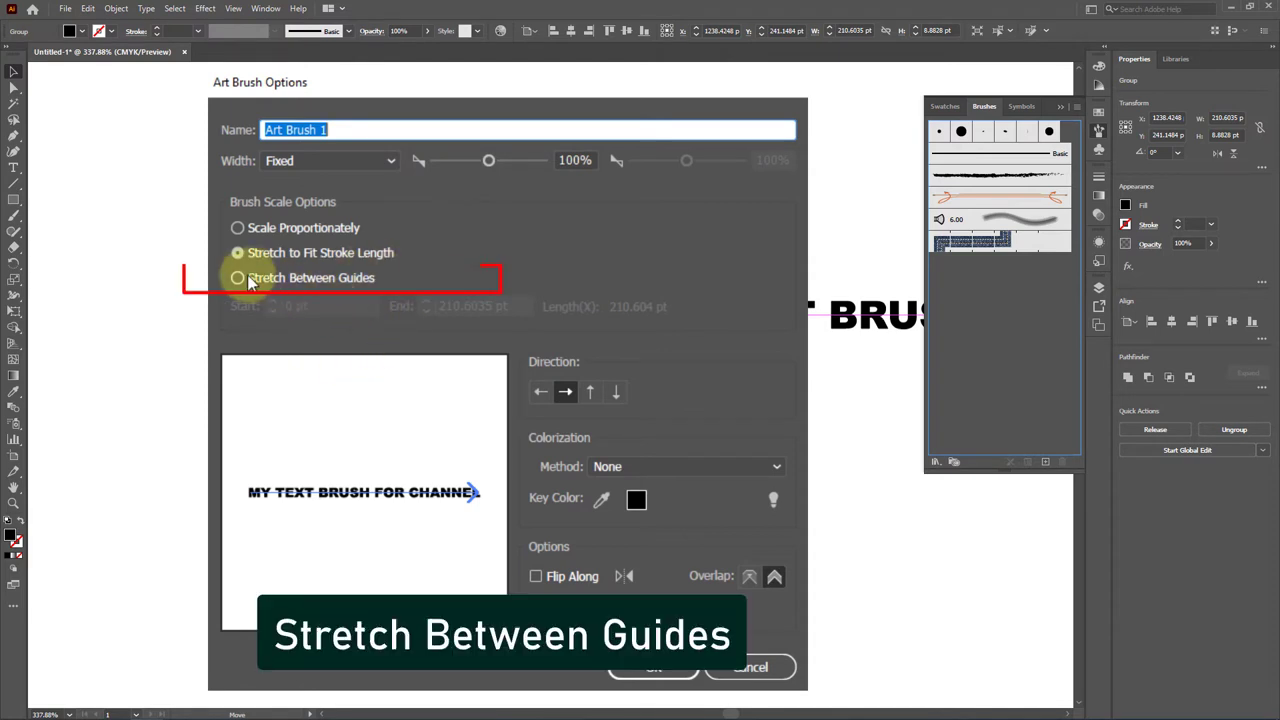
pyautogui.click(310, 281)
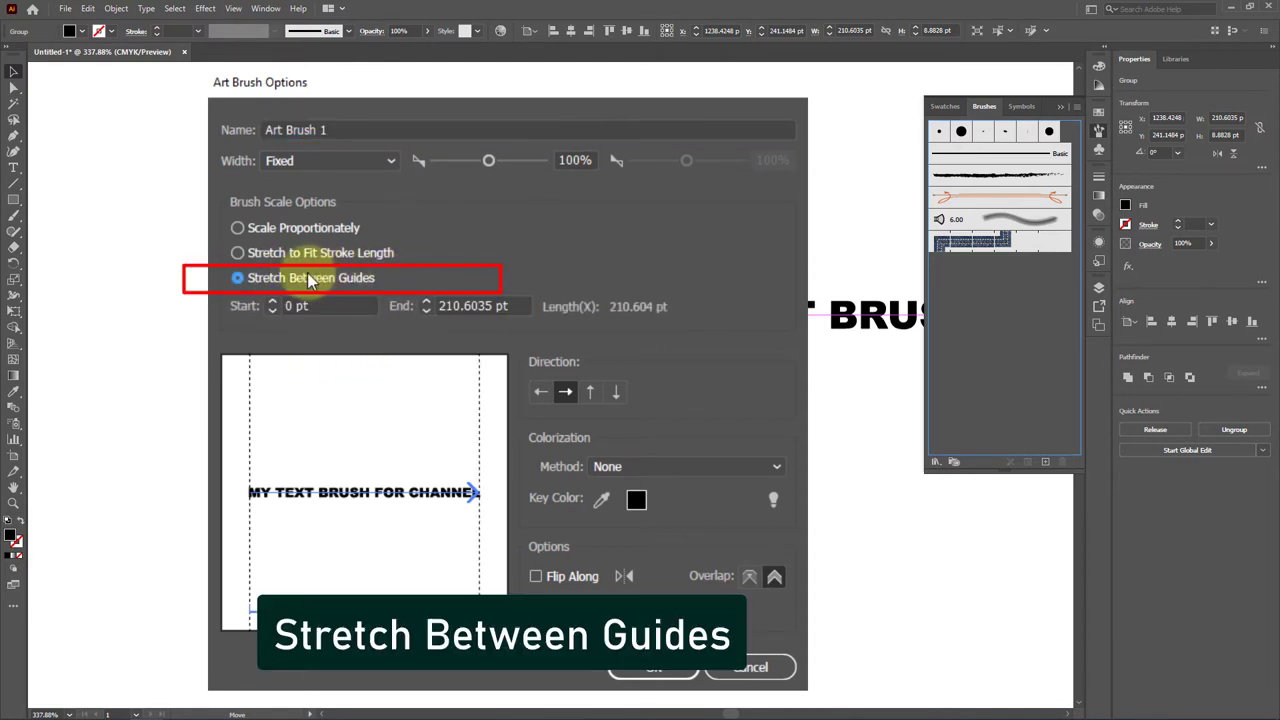
pyautogui.click(652, 668)
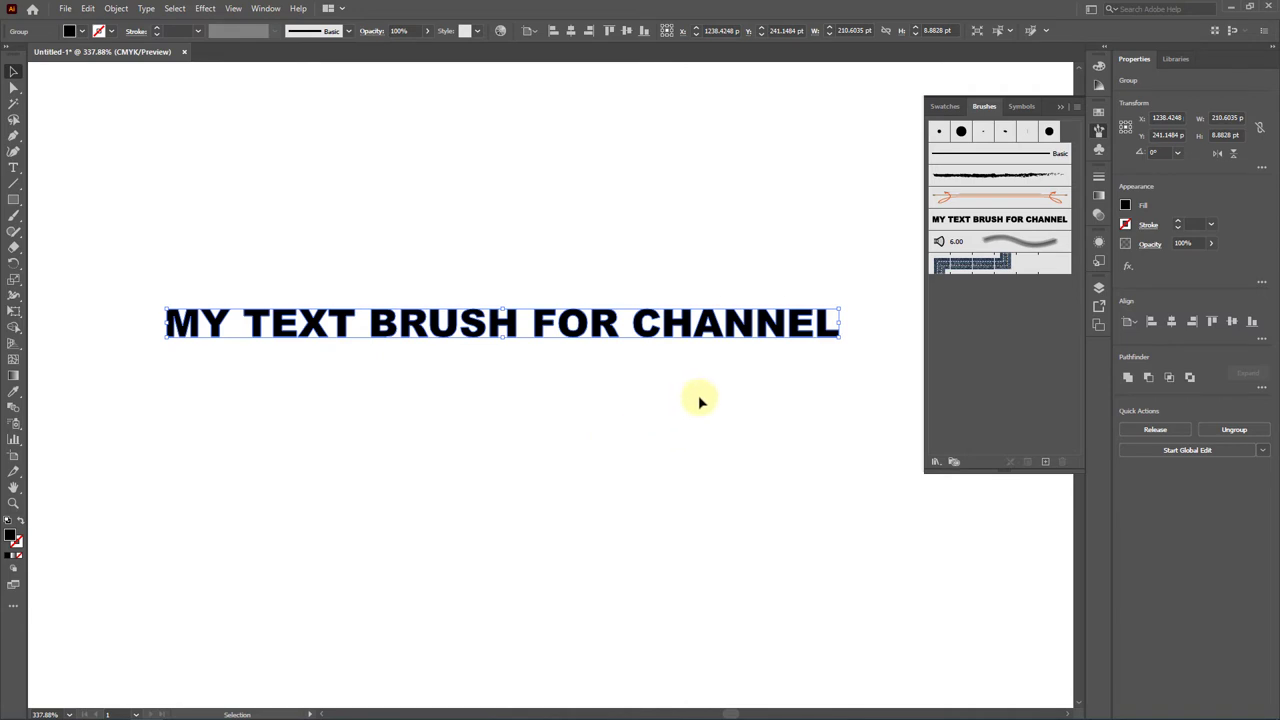
# - Delete the original outlined text and select the MY TEXT BRUSH FOR CHANNEL brush
pyautogui.moveTo(715, 325); pyautogui.dragTo(690, 245)
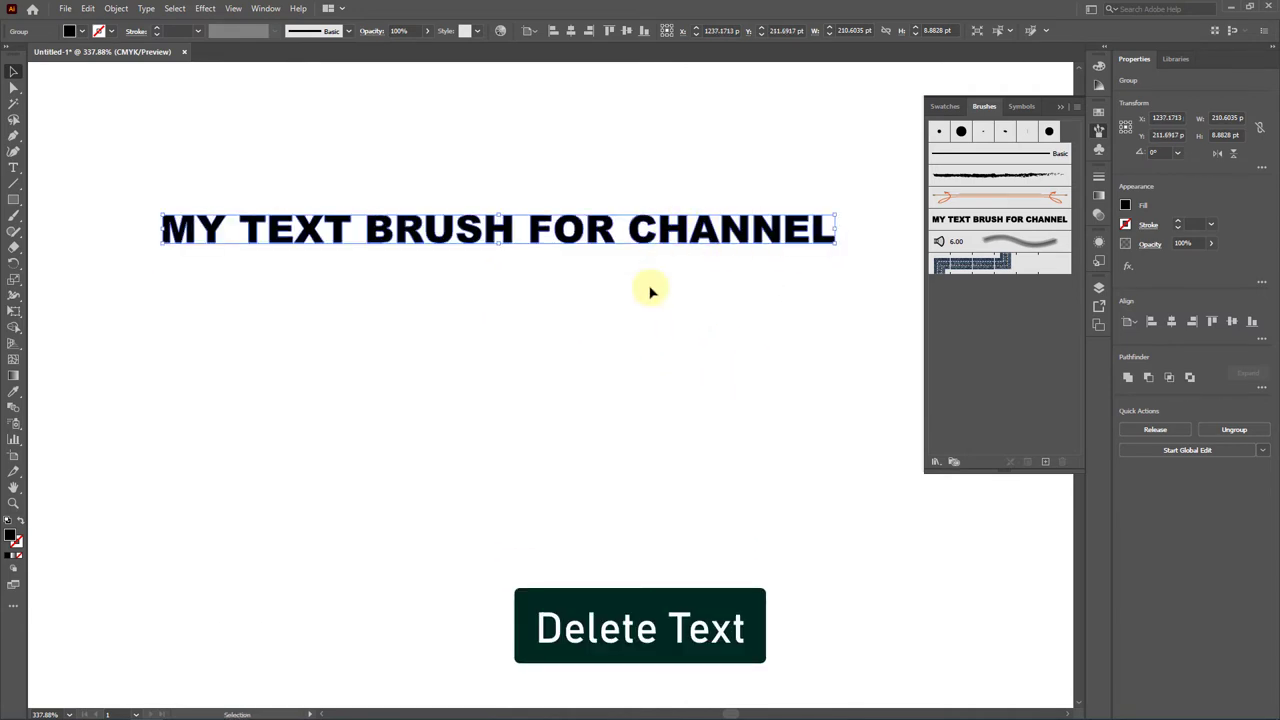
pyautogui.press('Delete')
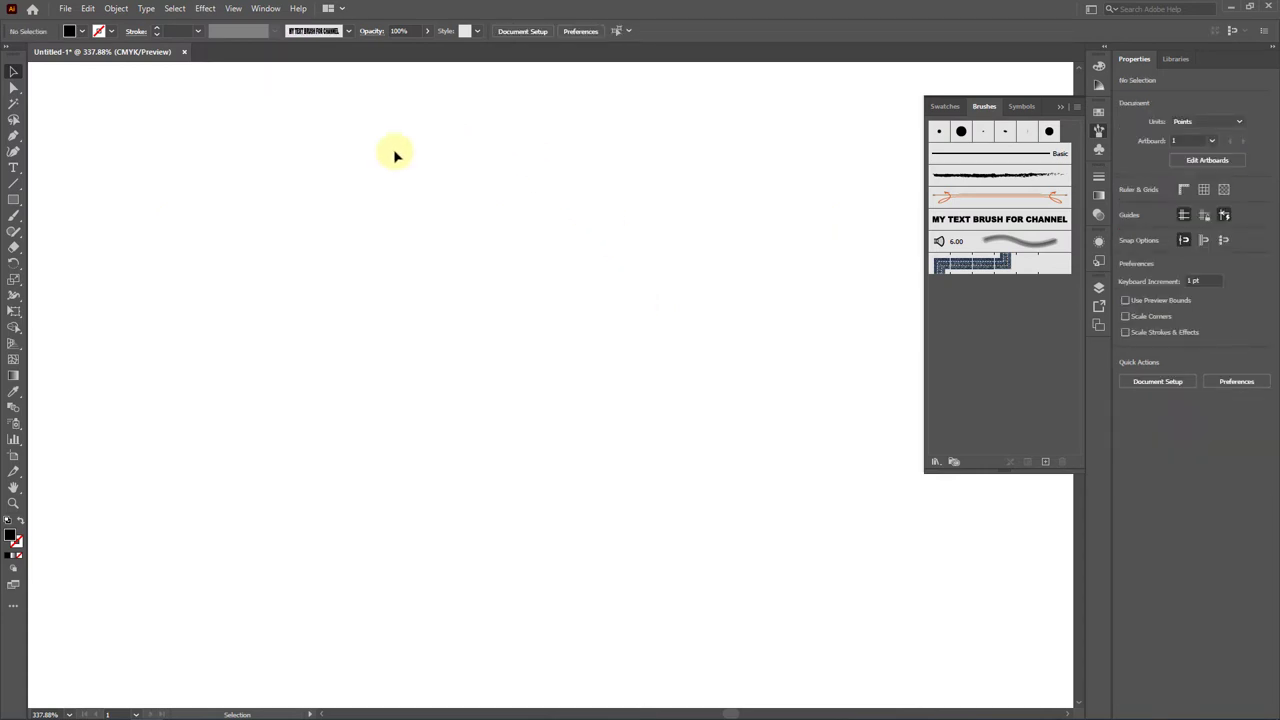
pyautogui.click(991, 220)
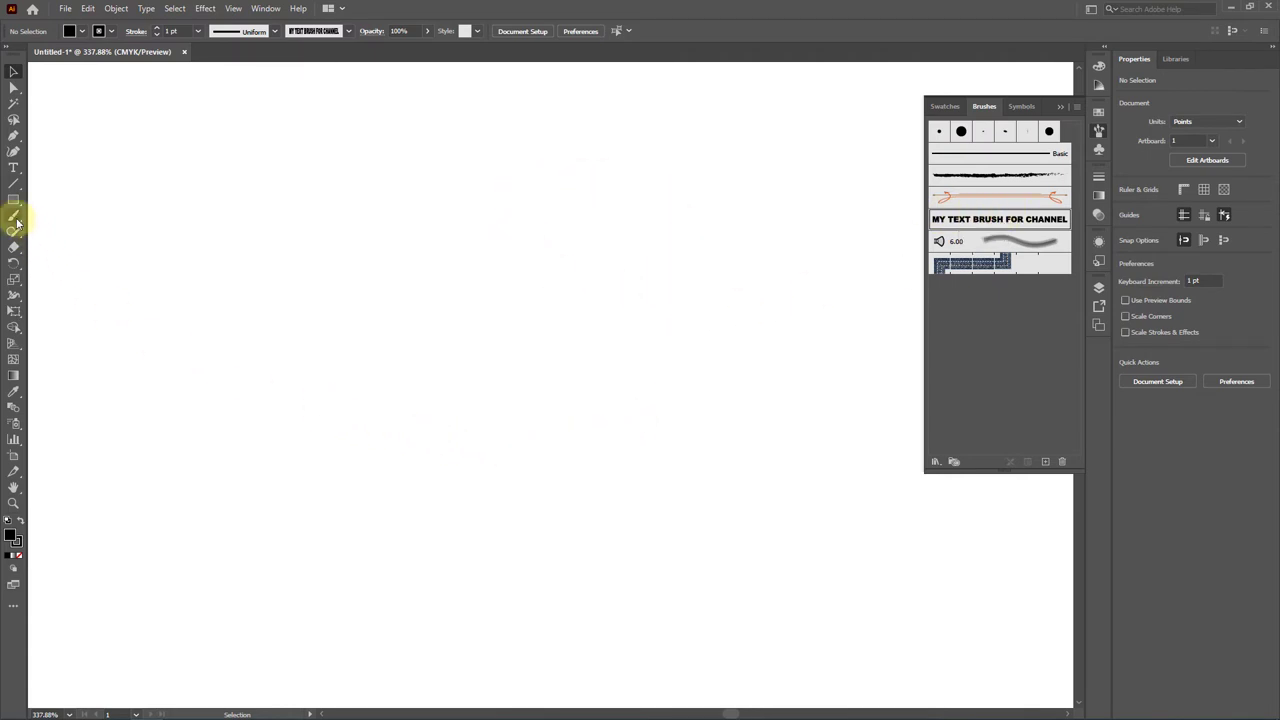
# - Paint a wavy text-brush stroke across the artboard with the Paintbrush Tool
pyautogui.moveTo(12, 217); pyautogui.dragTo(100, 216)
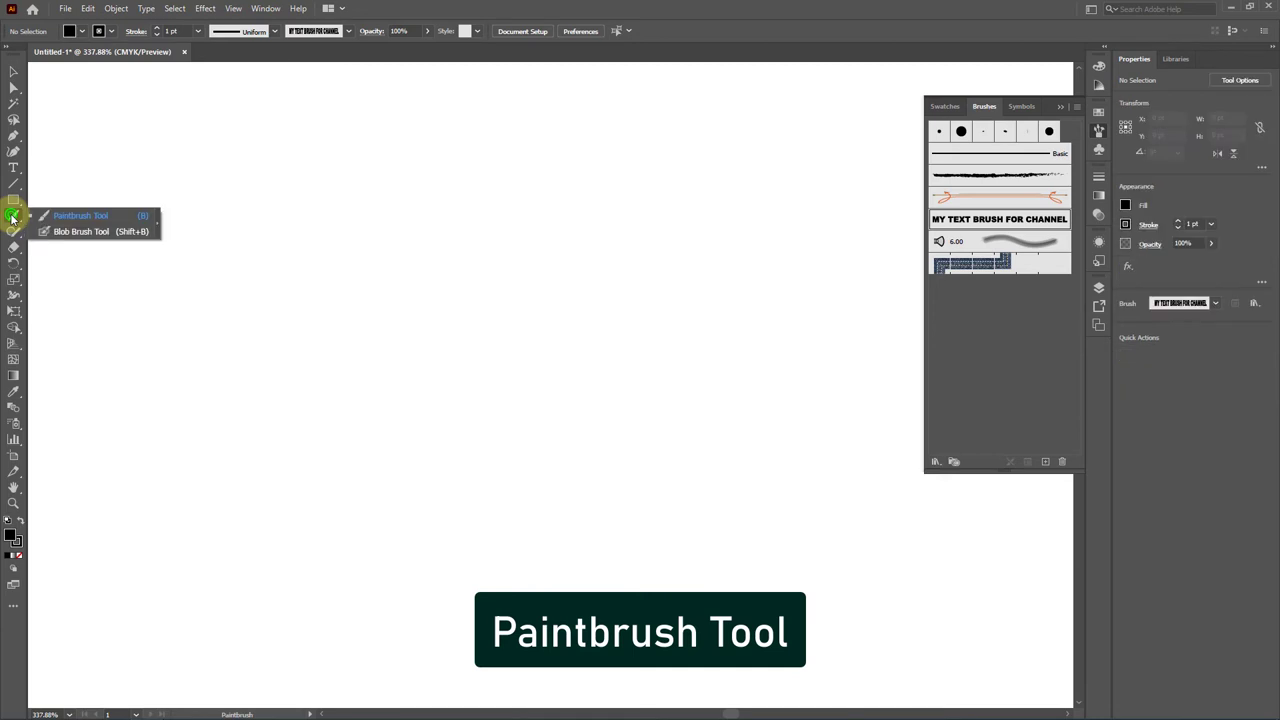
pyautogui.click(75, 217)
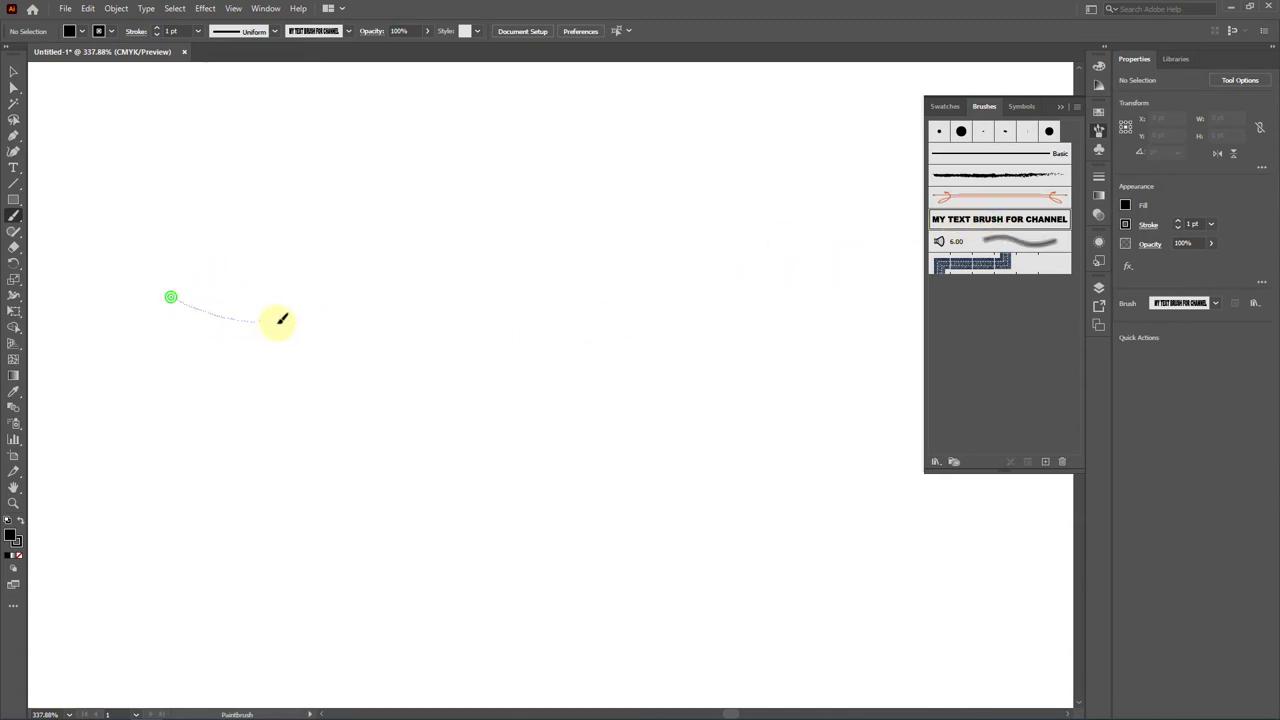
pyautogui.moveTo(281, 319)
pyautogui.mouseDown()
pyautogui.moveTo(446, 271)
pyautogui.moveTo(584, 286)
pyautogui.mouseUp()
pyautogui.moveTo(733, 305); pyautogui.dragTo(807, 275)
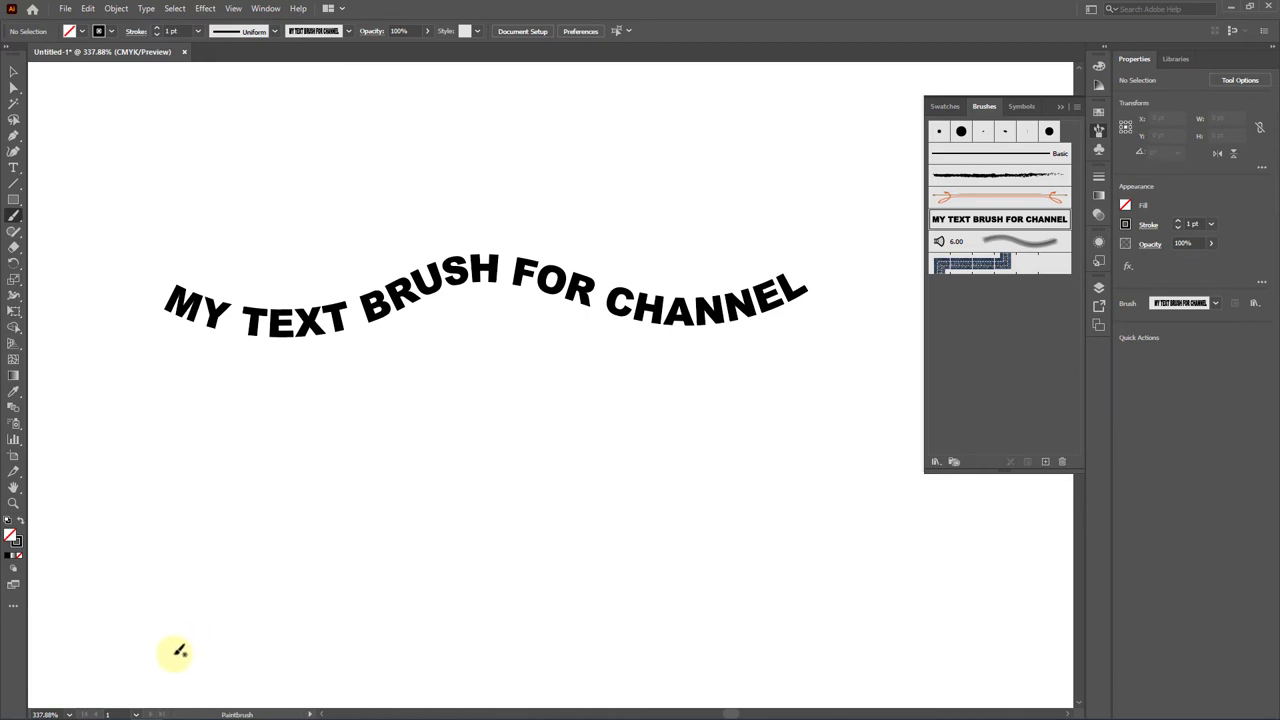
# - Paint a curved stroke up the left side plus several diagonal strokes, then zoom in
pyautogui.moveTo(99, 622); pyautogui.dragTo(113, 423)
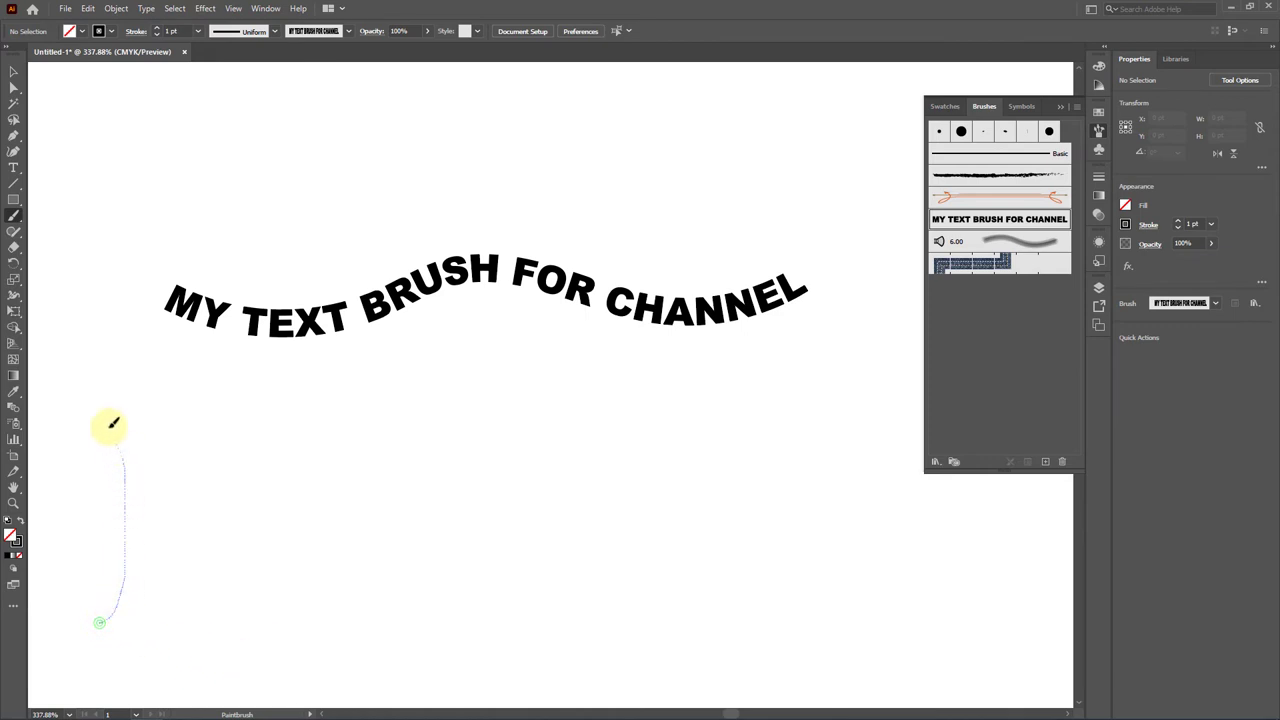
pyautogui.moveTo(153, 181); pyautogui.dragTo(166, 97)
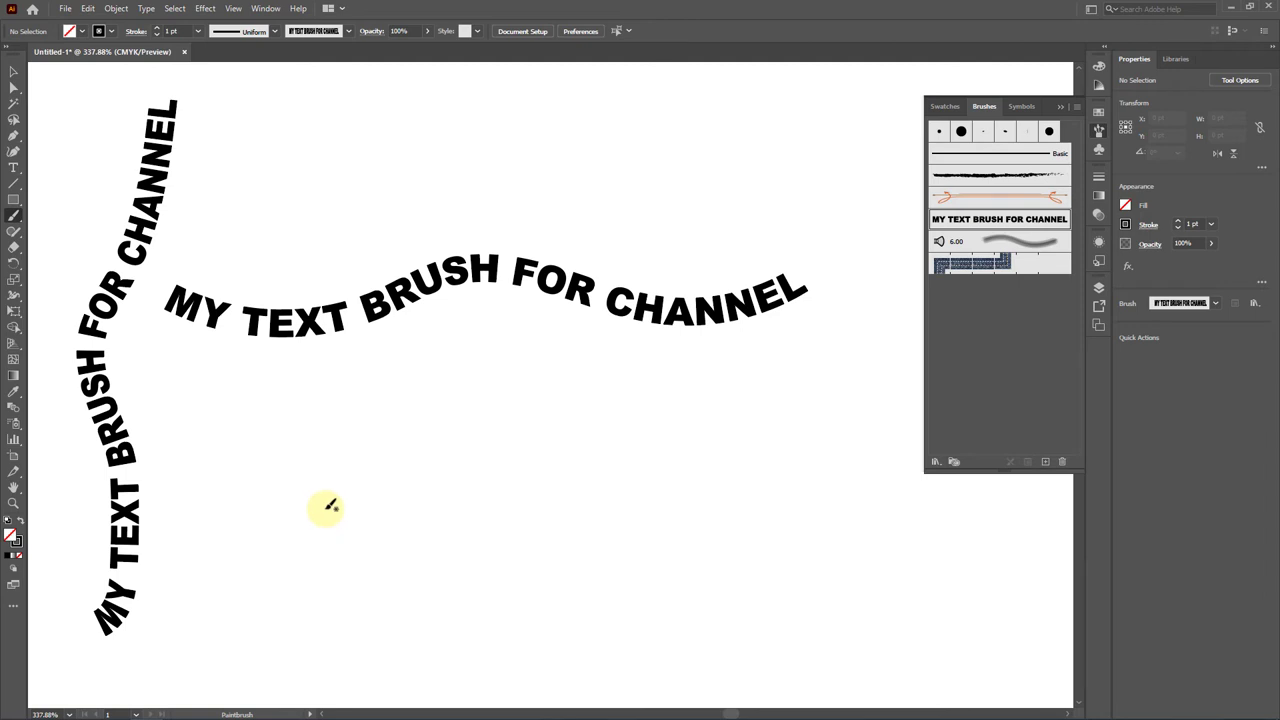
pyautogui.moveTo(189, 536); pyautogui.dragTo(357, 368)
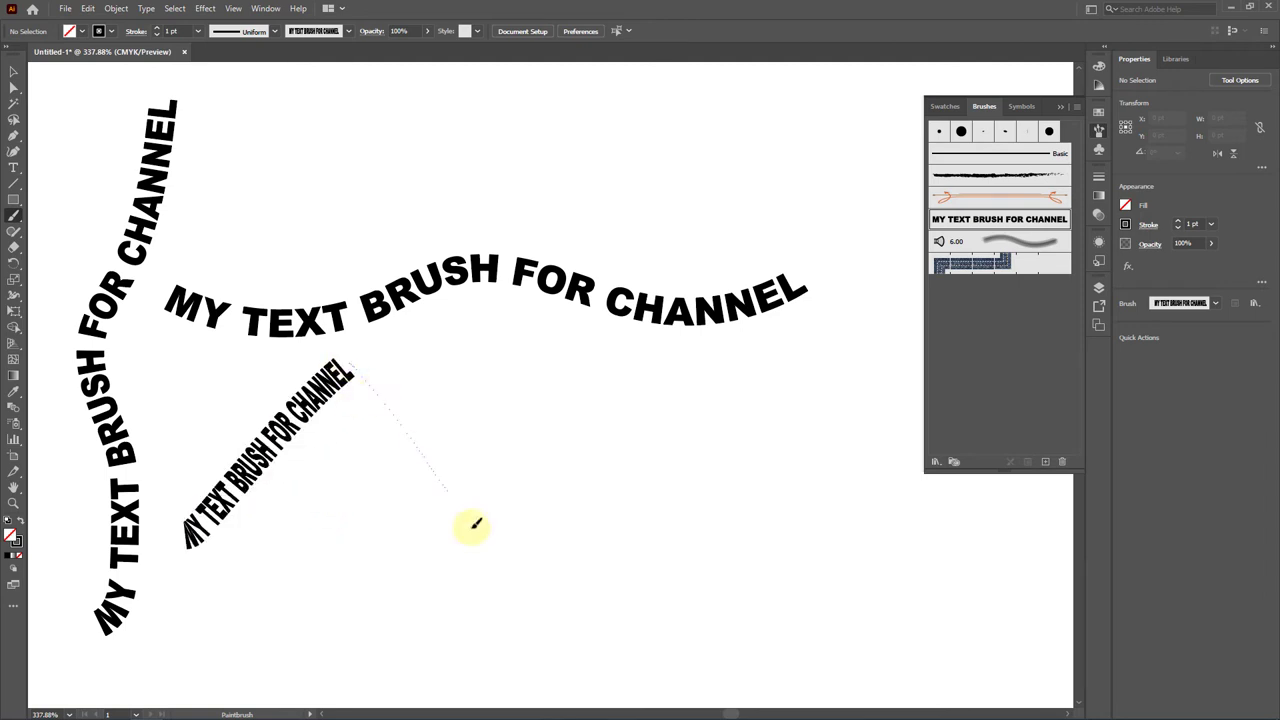
pyautogui.moveTo(476, 523); pyautogui.dragTo(495, 560)
pyautogui.moveTo(177, 482)
pyautogui.mouseDown()
pyautogui.moveTo(663, 438)
pyautogui.moveTo(539, 338)
pyautogui.moveTo(506, 339)
pyautogui.mouseUp()
pyautogui.press('z')
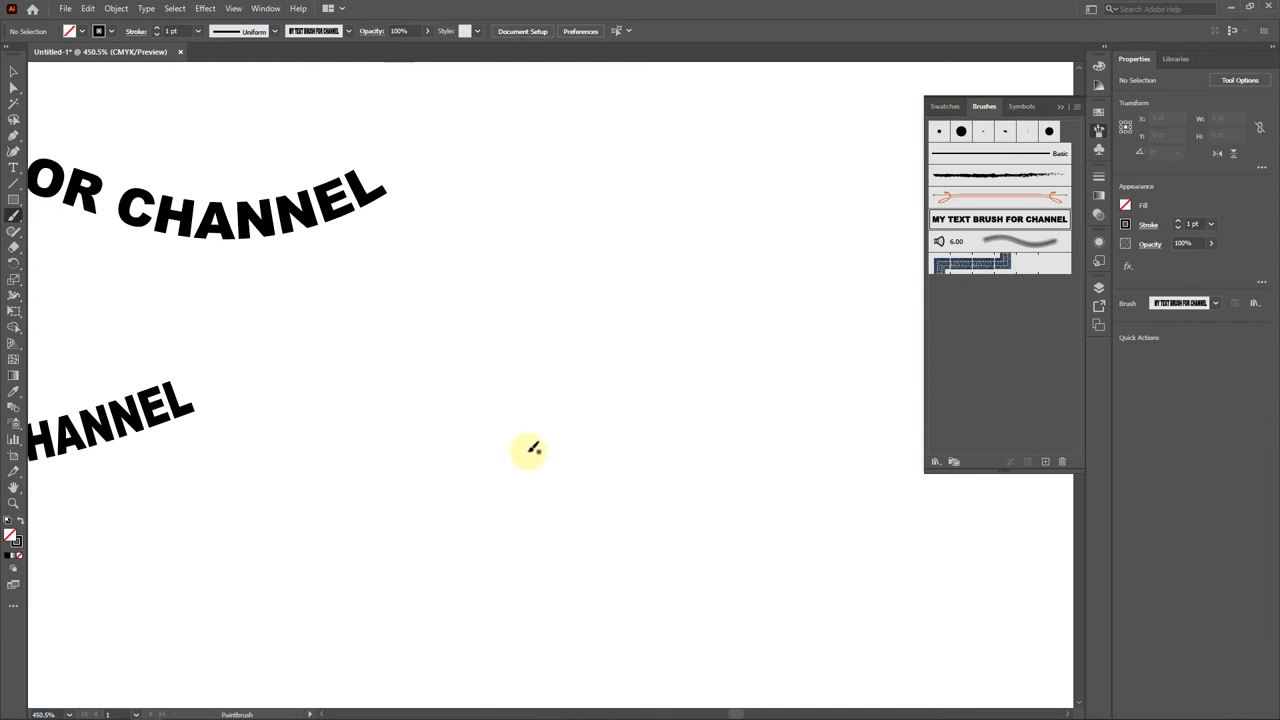
# - Draw a circle with the Ellipse Tool and apply the text art brush to it
pyautogui.click(16, 201)
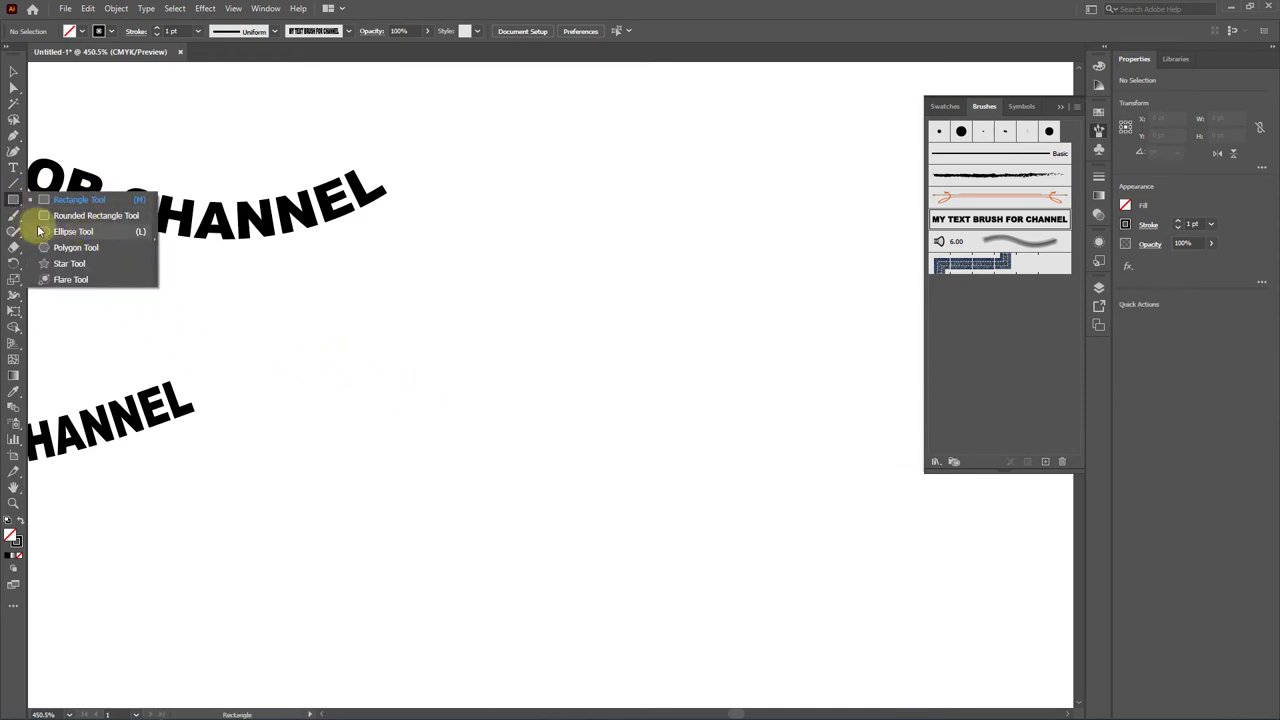
pyautogui.click(74, 231)
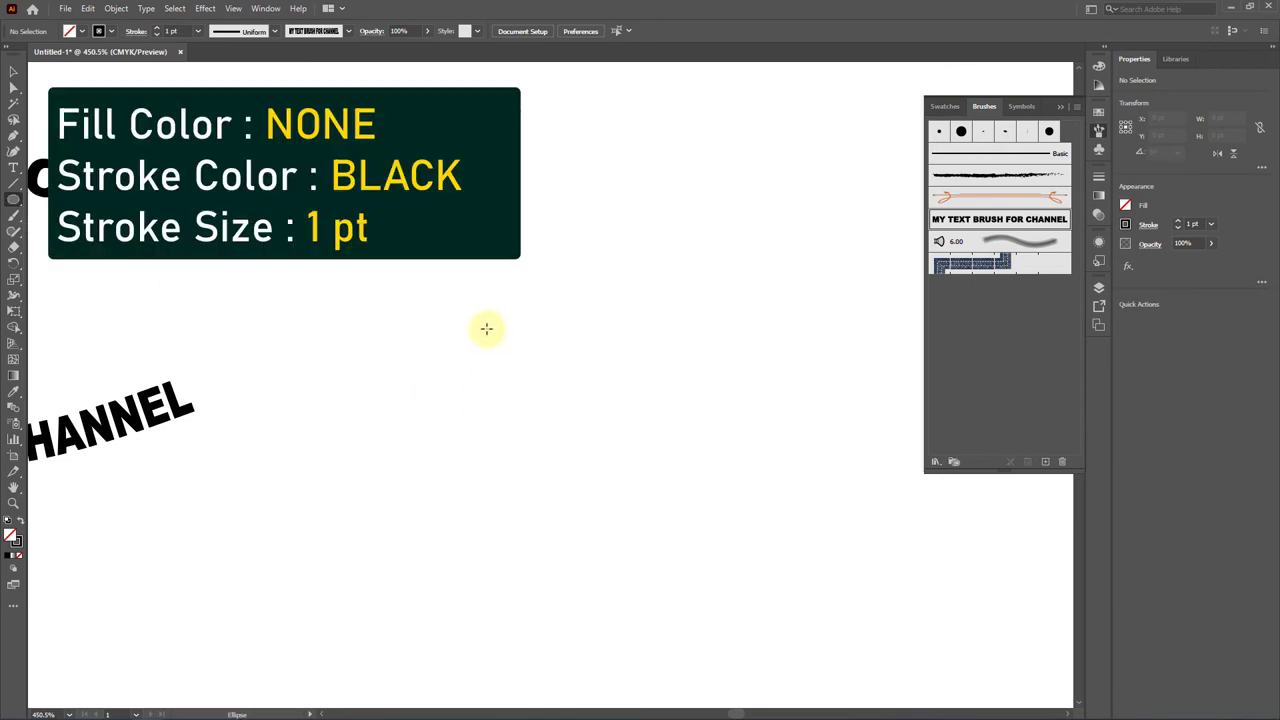
pyautogui.moveTo(469, 313); pyautogui.dragTo(749, 527)
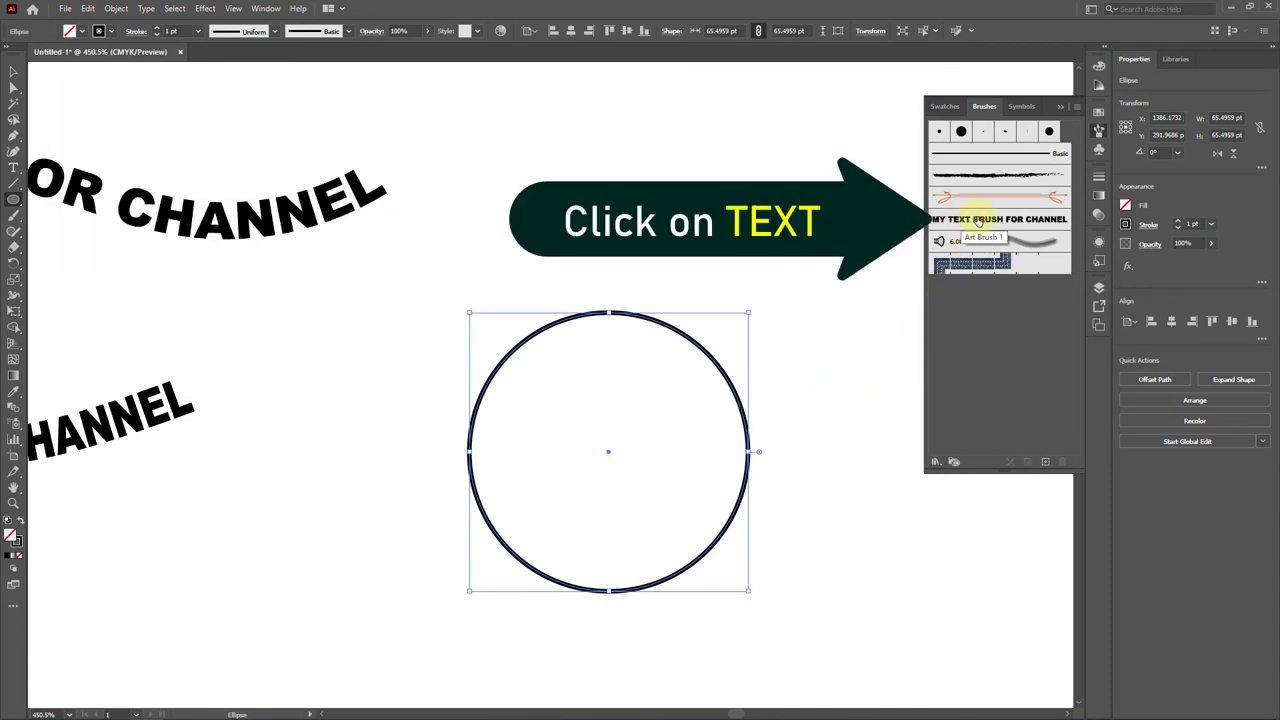
pyautogui.click(979, 221)
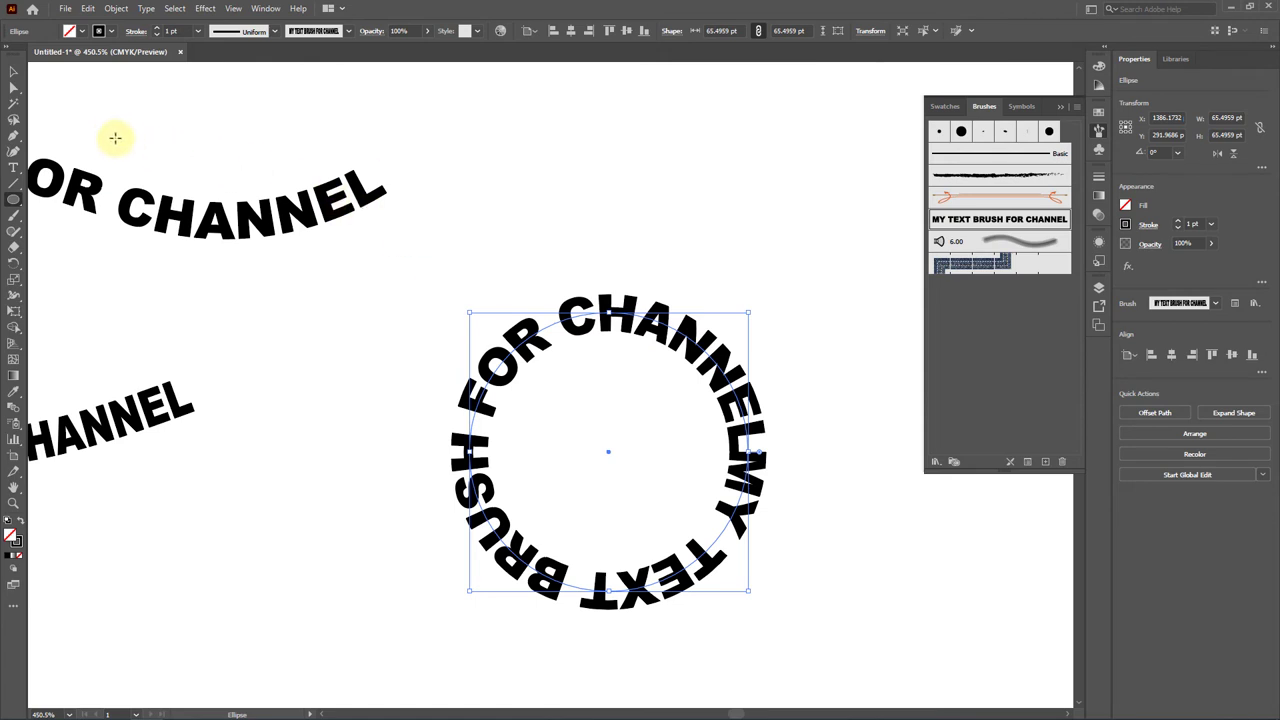
pyautogui.click(16, 202)
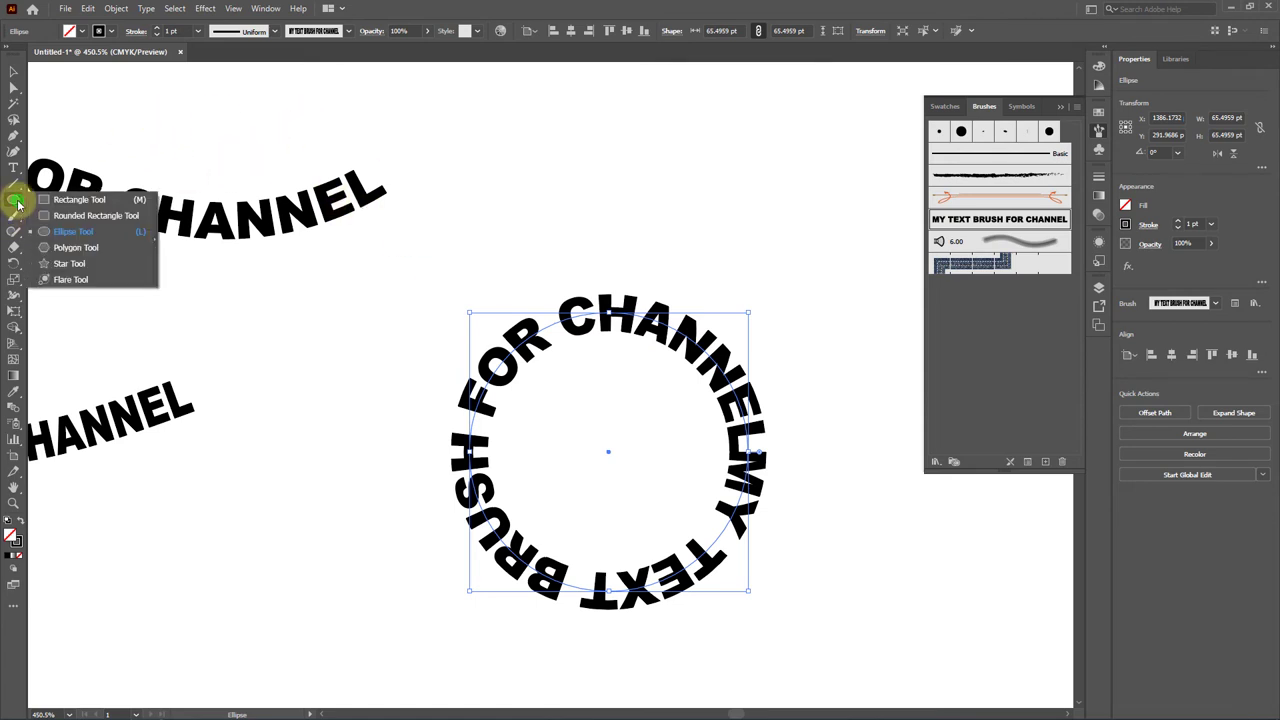
# - Draw a hexagon with the Polygon Tool and apply the text art brush to it
pyautogui.click(80, 247)
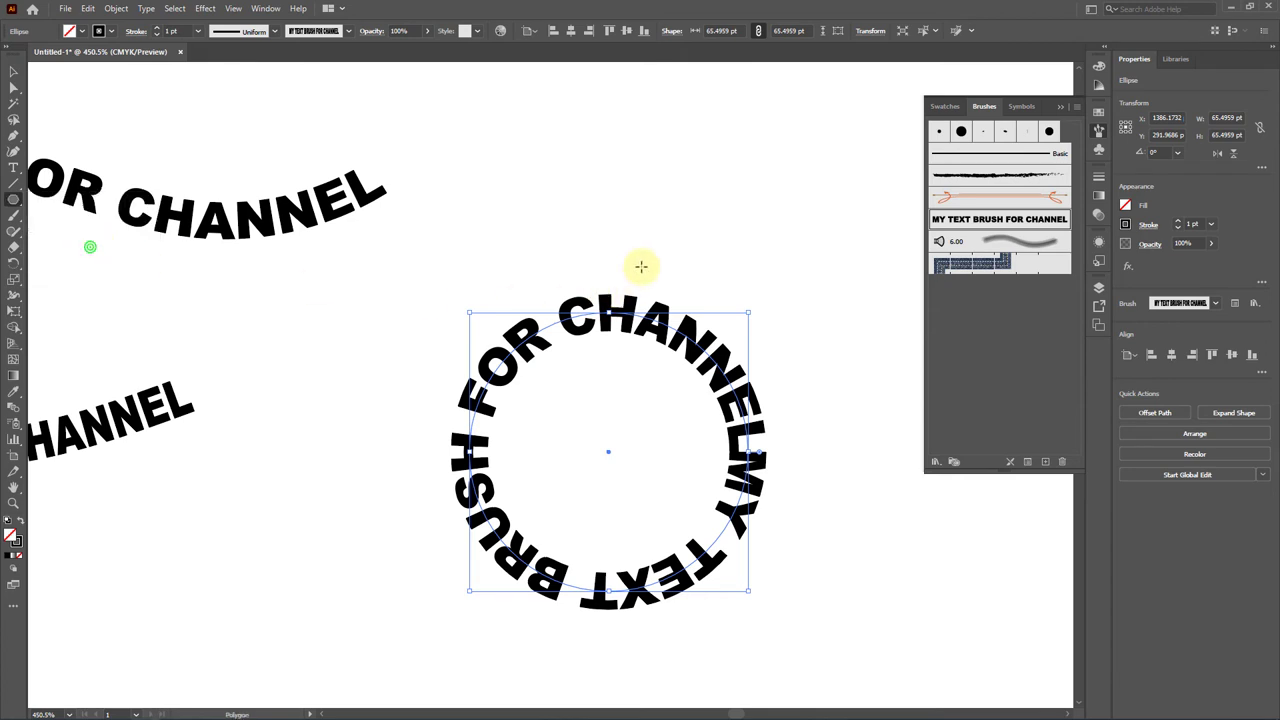
pyautogui.moveTo(678, 227)
pyautogui.mouseDown()
pyautogui.moveTo(481, 300)
pyautogui.moveTo(191, 331)
pyautogui.mouseUp()
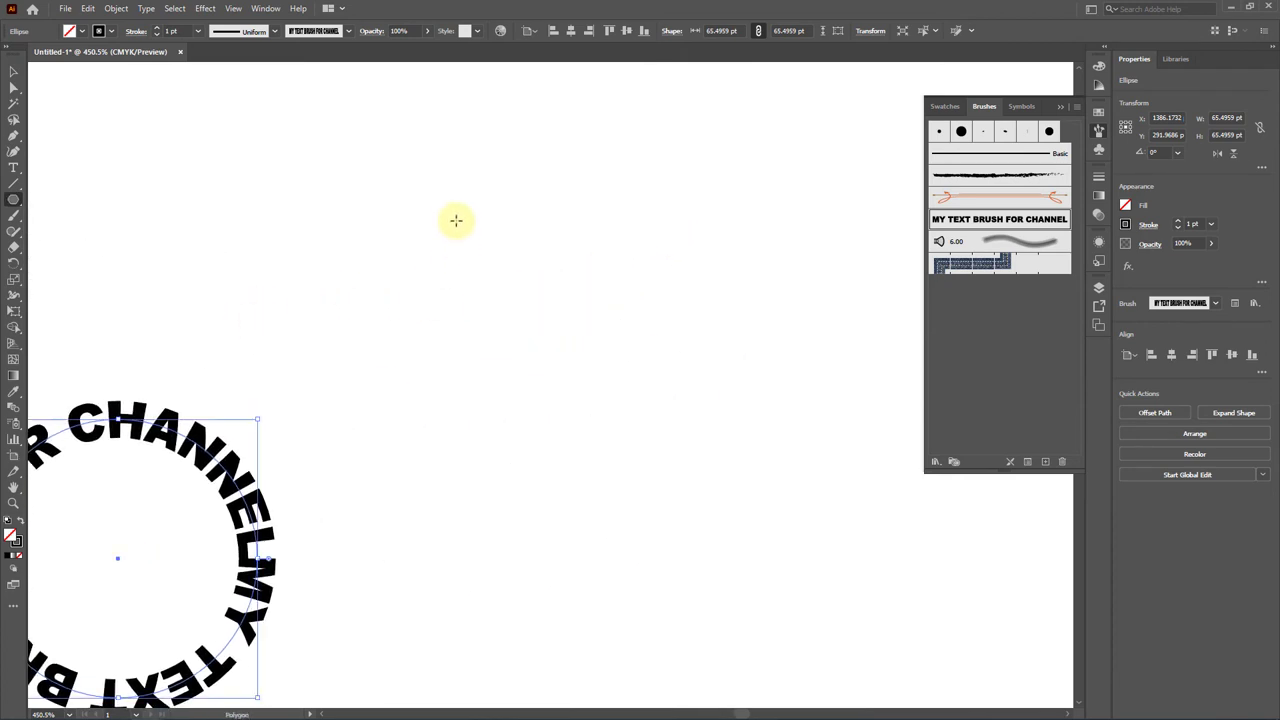
pyautogui.moveTo(430, 196); pyautogui.dragTo(709, 460)
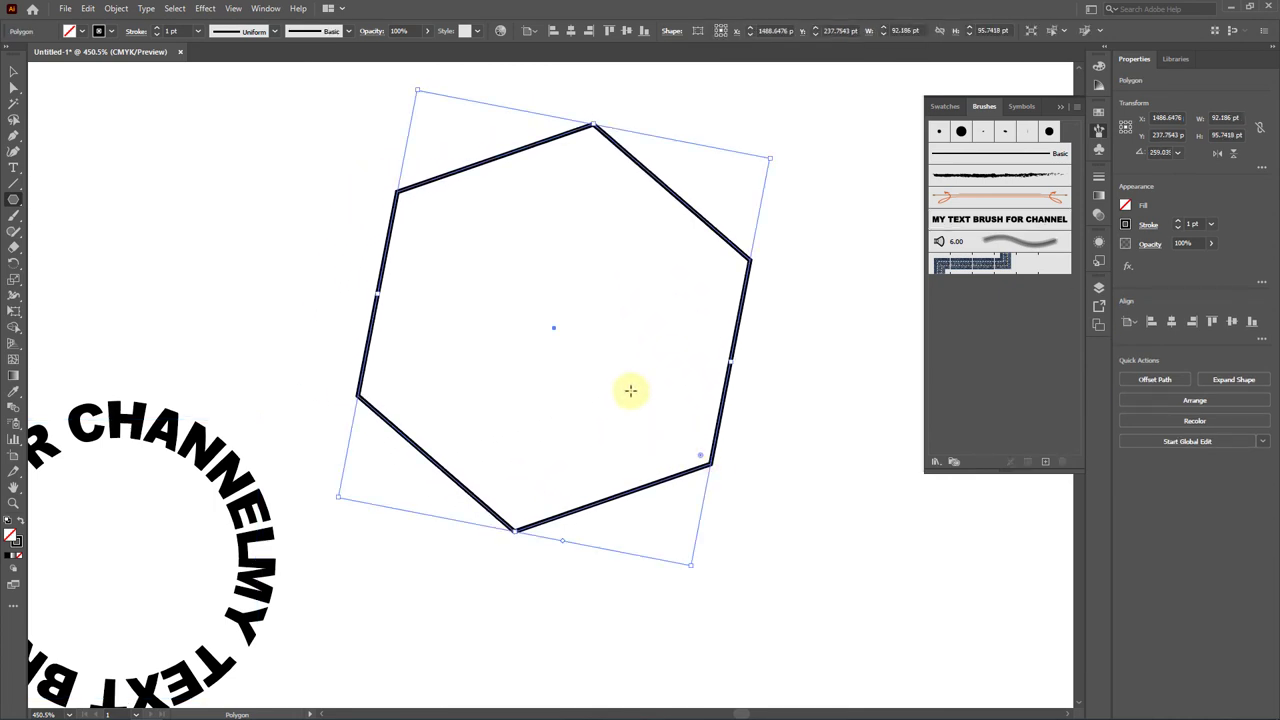
pyautogui.click(955, 220)
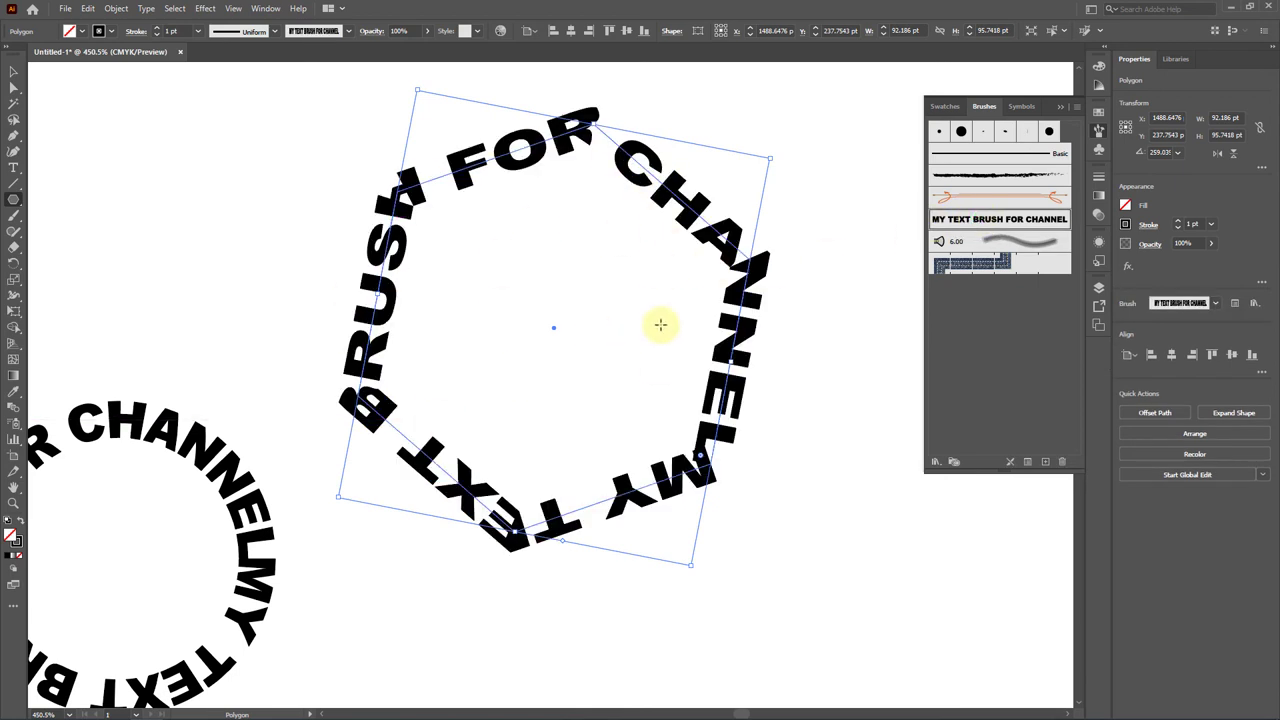
# - Pan and scroll the view to bring empty canvas into view
pyautogui.scroll(-2, 657, 320)
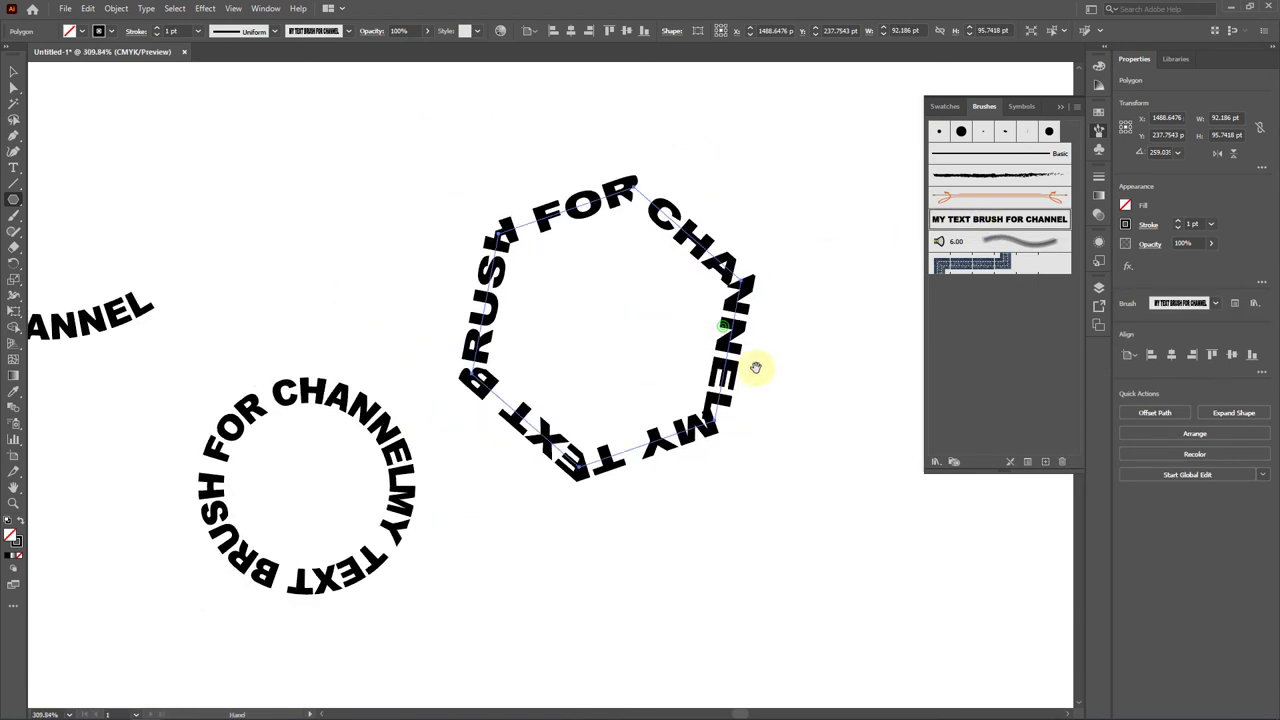
pyautogui.moveTo(757, 363); pyautogui.dragTo(391, 270)
pyautogui.scroll(-3, 500, 320)
pyautogui.hscroll(3, 503, 286)
pyautogui.scroll(-2, 529, 243)
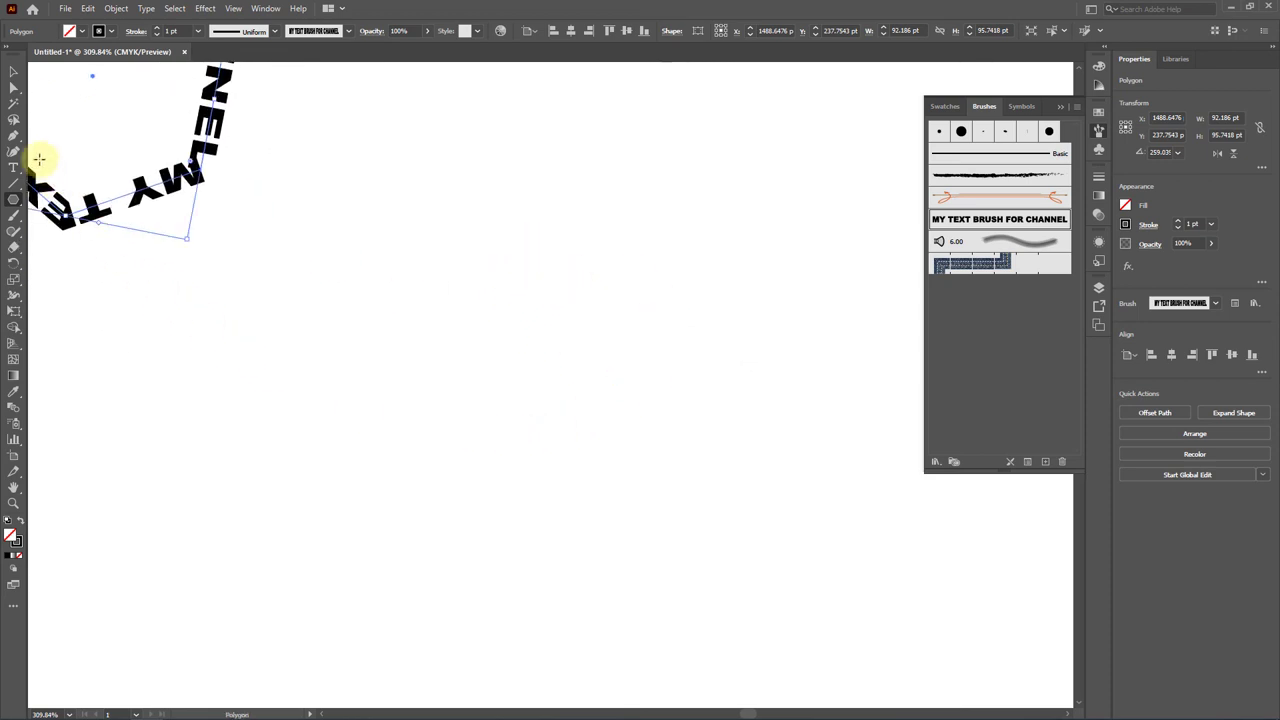
# - Draw a four-point S-shaped curve across the empty canvas with the Pen Tool
pyautogui.moveTo(13, 137); pyautogui.dragTo(106, 133)
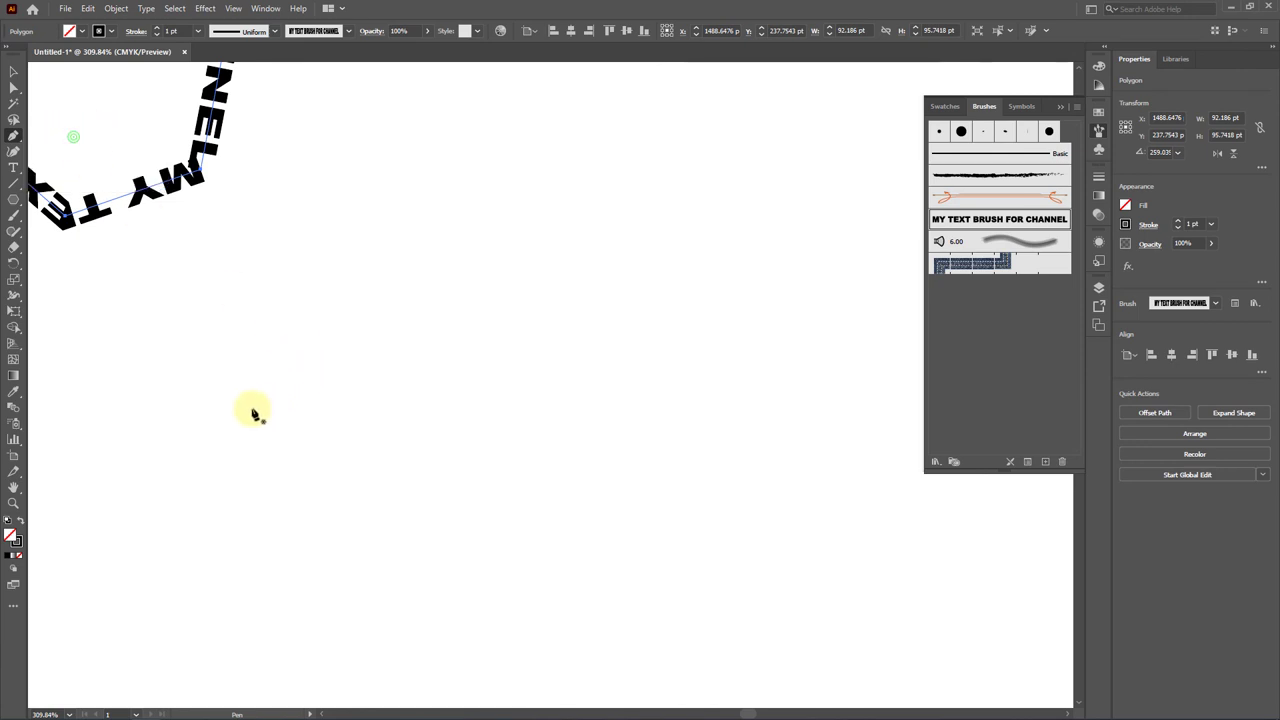
pyautogui.click(184, 418)
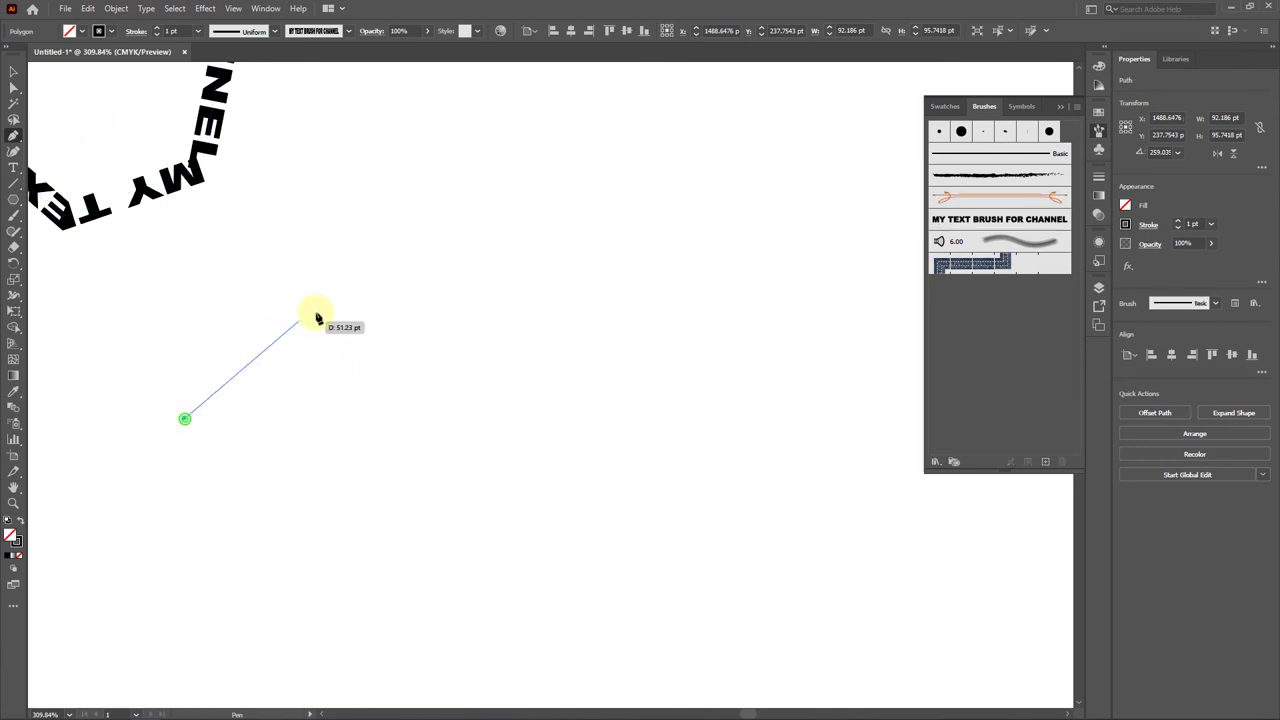
pyautogui.moveTo(451, 333); pyautogui.dragTo(586, 414)
pyautogui.moveTo(813, 442); pyautogui.dragTo(922, 346)
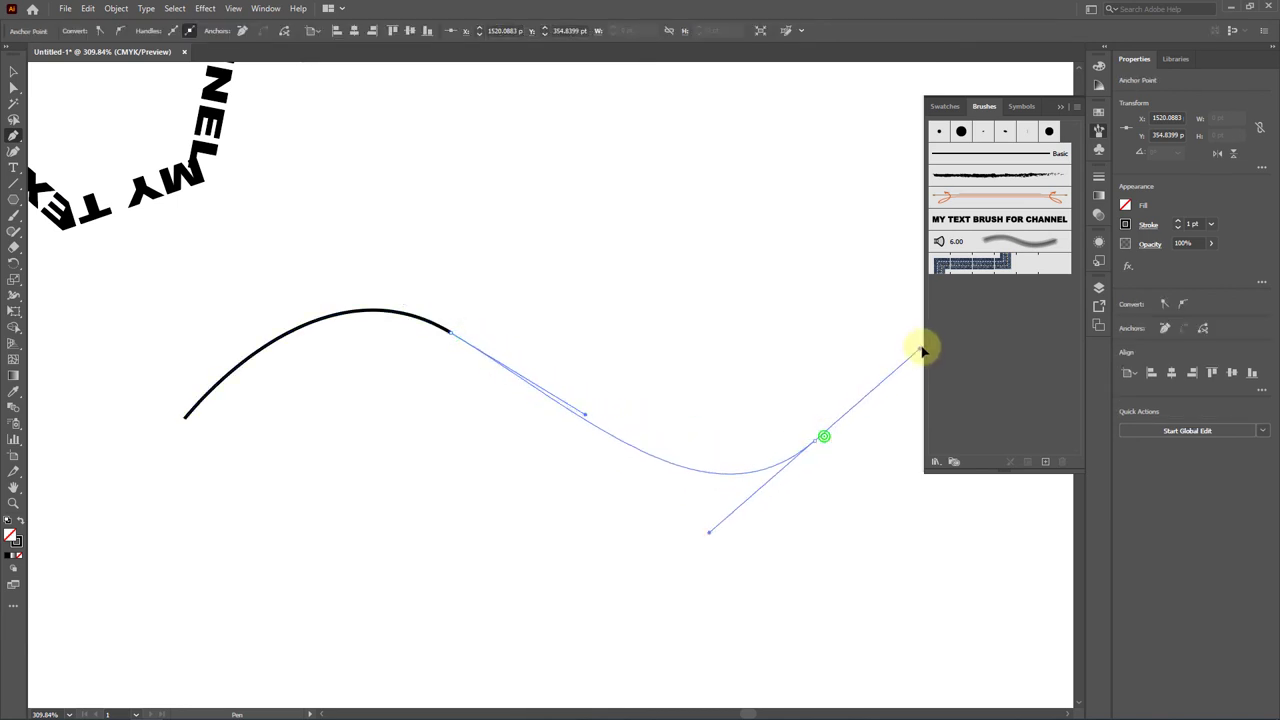
pyautogui.click(886, 281)
pyautogui.press('Escape')
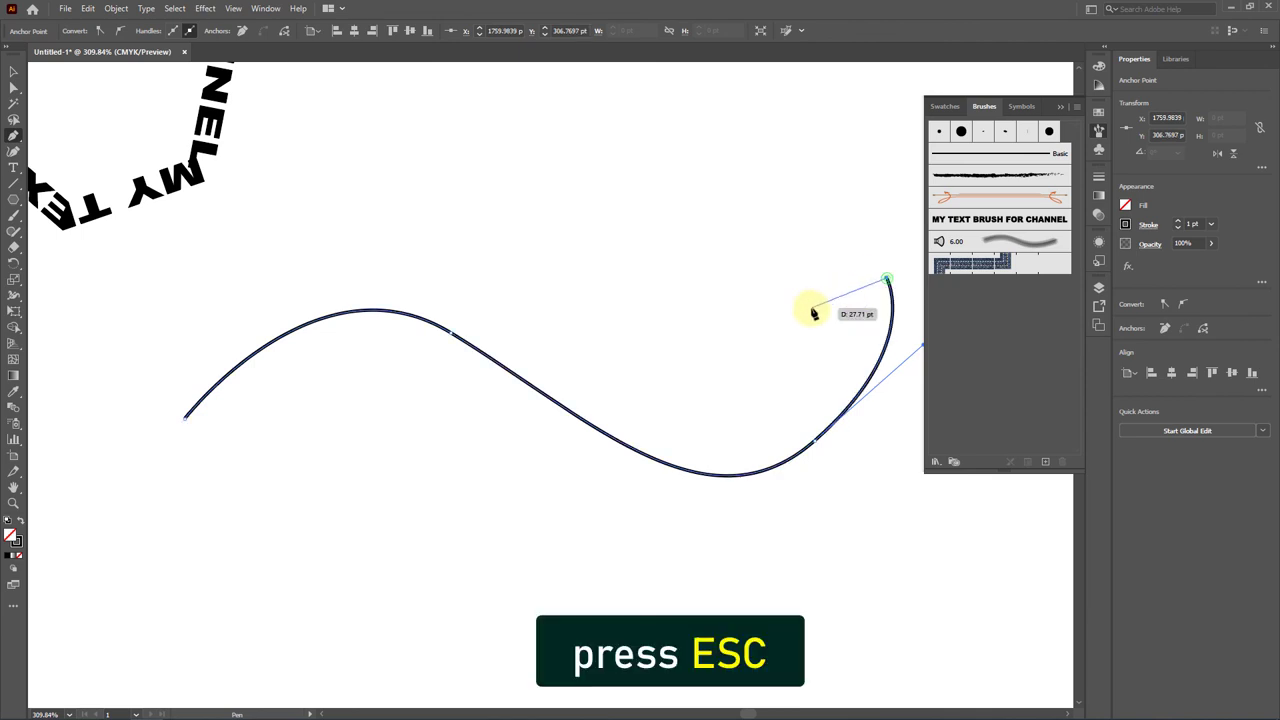